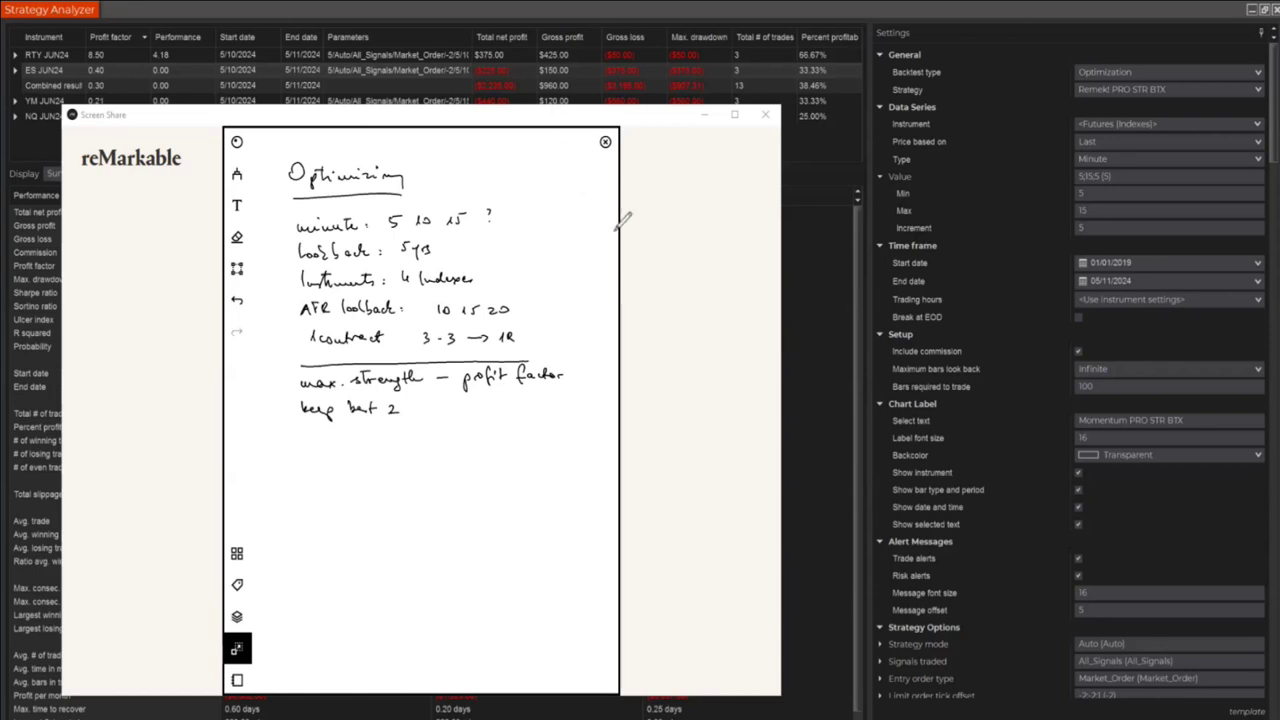
Step: Mark the Optimizing heading, the minute line with its question mark, and the lookback line in red, and underline 5 yrs
left_click_drag(417, 174, 446, 173)
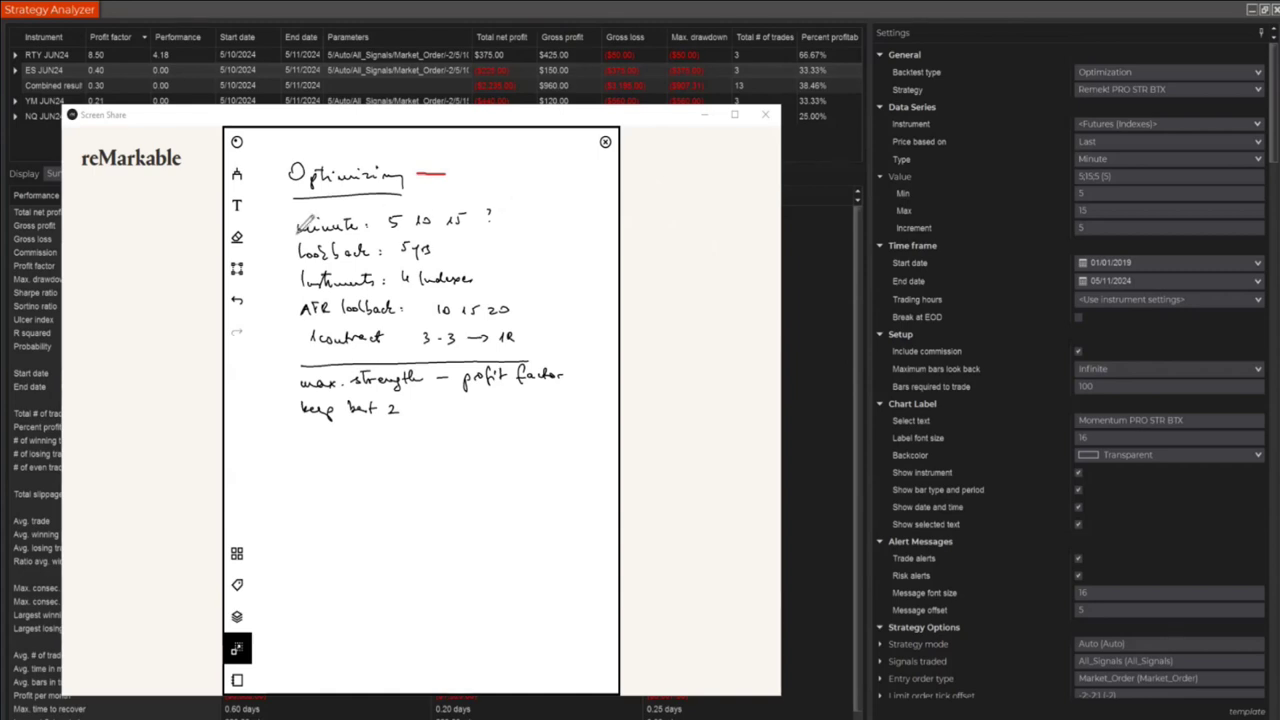
left_click_drag(278, 228, 290, 228)
left_click_drag(487, 212, 490, 224)
left_click_drag(278, 254, 292, 254)
left_click_drag(402, 257, 431, 257)
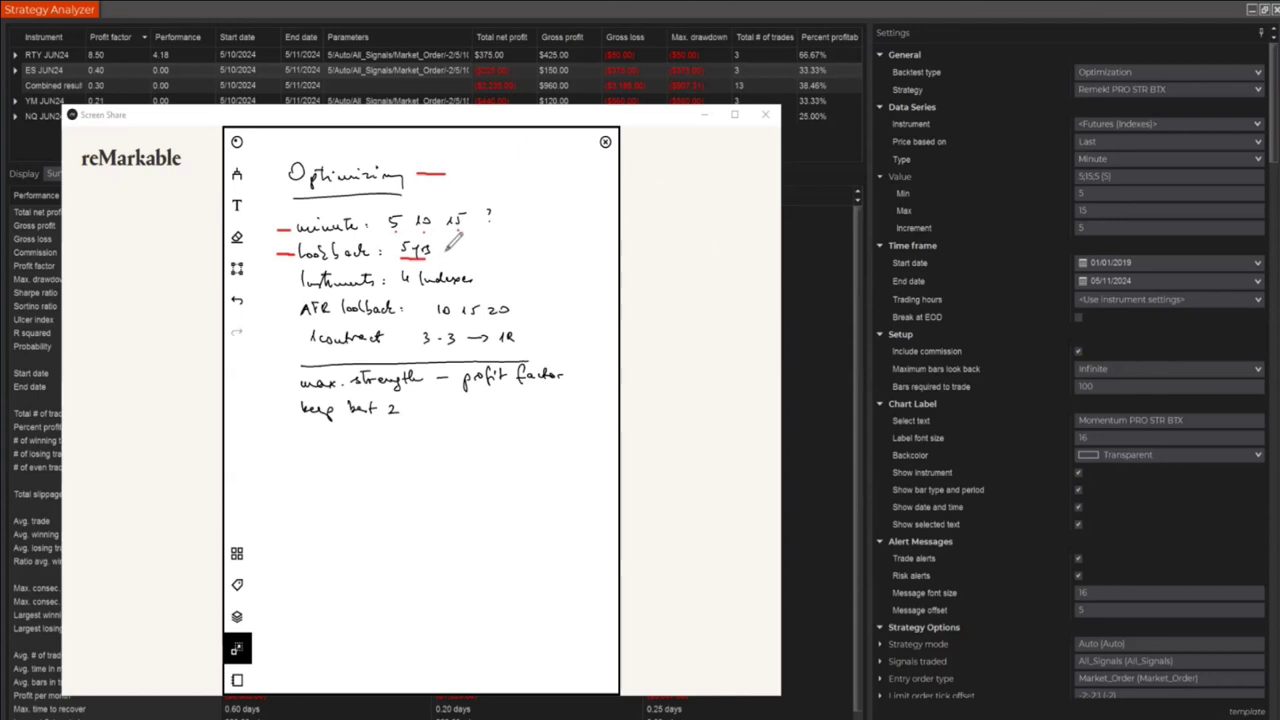
Step: Box the start and end dates and the 4 Indexes note in red, and underline the ATR lookback values 10, 15 and 20
mouse_move(1137, 286)
left_mouse_down()
mouse_move(1136, 263)
mouse_move(1066, 238)
mouse_move(1058, 282)
mouse_move(1126, 287)
left_mouse_up()
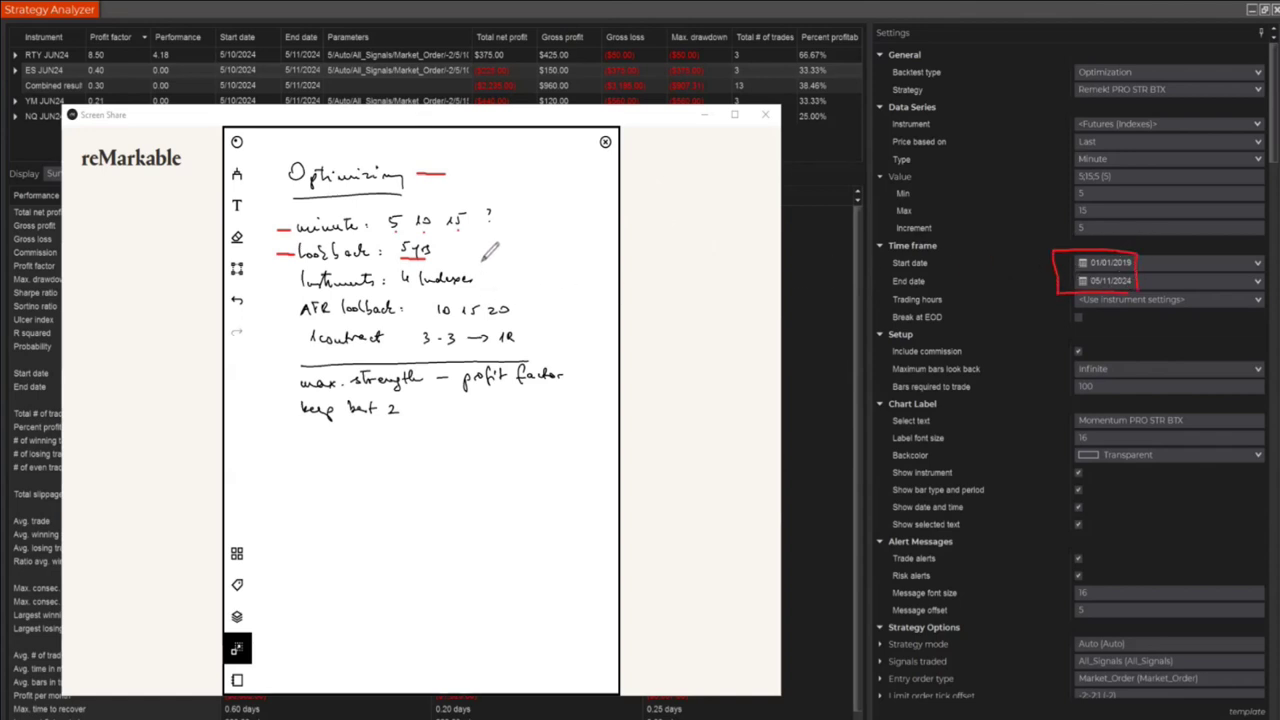
mouse_move(482, 262)
left_mouse_down()
mouse_move(399, 266)
mouse_move(420, 292)
mouse_move(500, 278)
mouse_move(492, 260)
left_mouse_up()
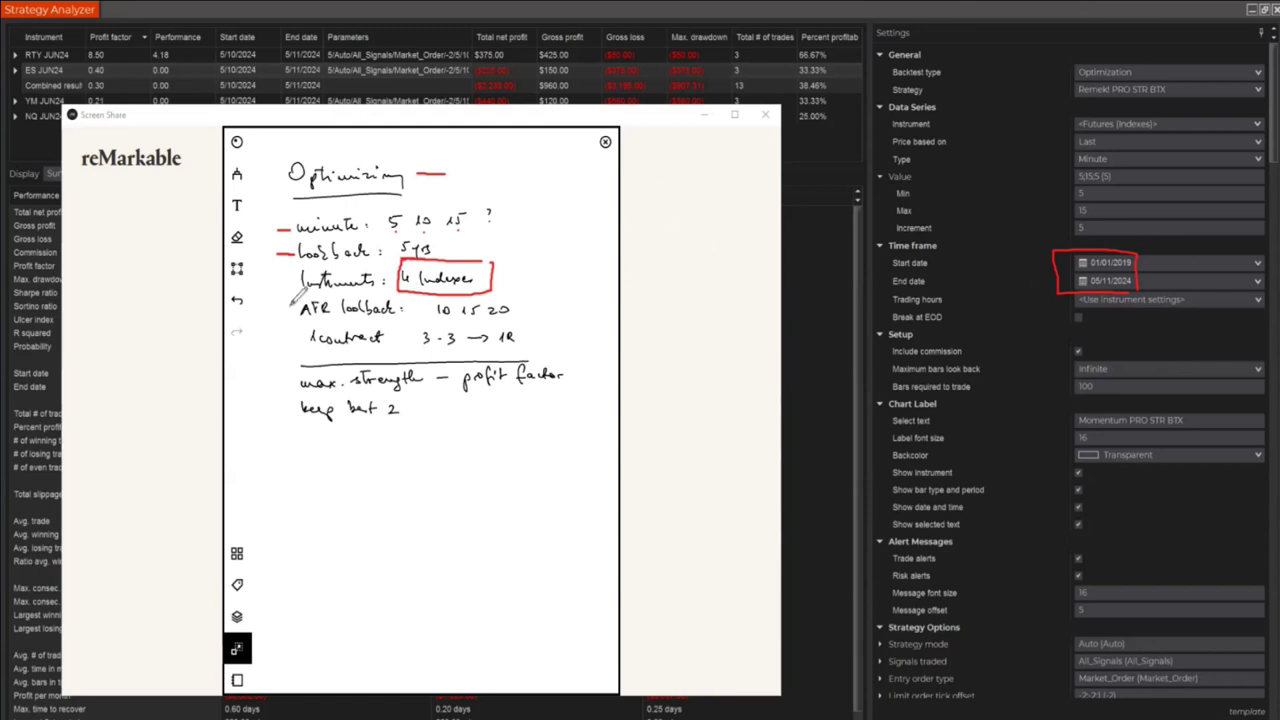
left_click_drag(279, 310, 294, 310)
left_click_drag(436, 320, 516, 320)
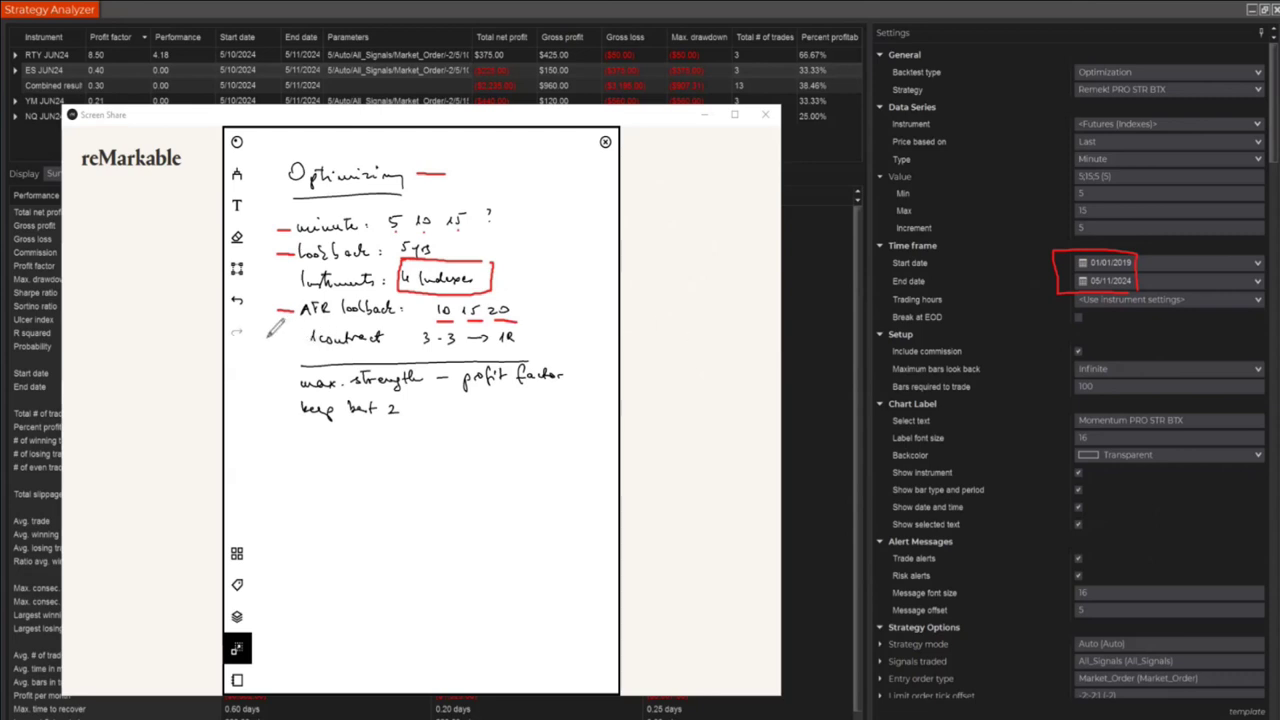
Step: Mark the 1 contract line in red and write a boxed percent sign with W/L below it beside the notes
left_click_drag(267, 337, 292, 337)
mouse_move(662, 210)
left_mouse_down()
mouse_move(658, 256)
mouse_move(700, 256)
mouse_move(697, 212)
mouse_move(660, 210)
left_mouse_up()
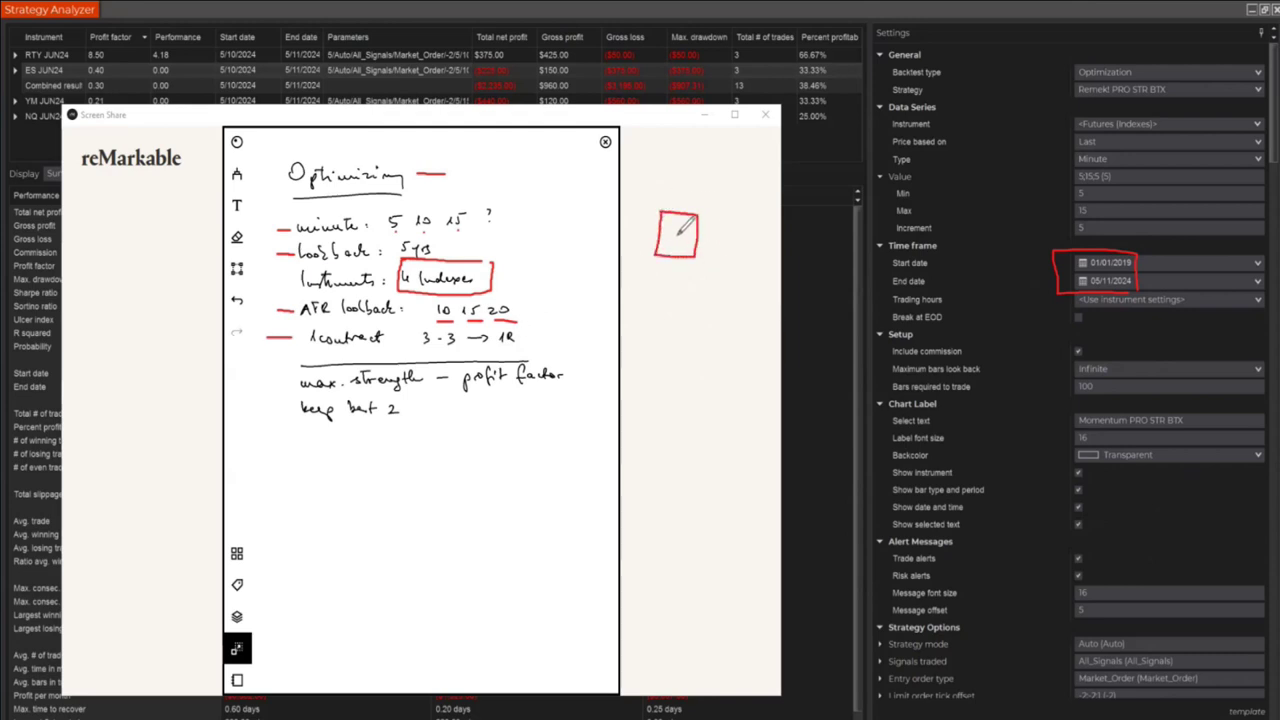
left_click_drag(681, 228, 670, 242)
mouse_move(661, 285)
left_mouse_down()
mouse_move(704, 283)
mouse_move(707, 312)
mouse_move(731, 300)
left_mouse_up()
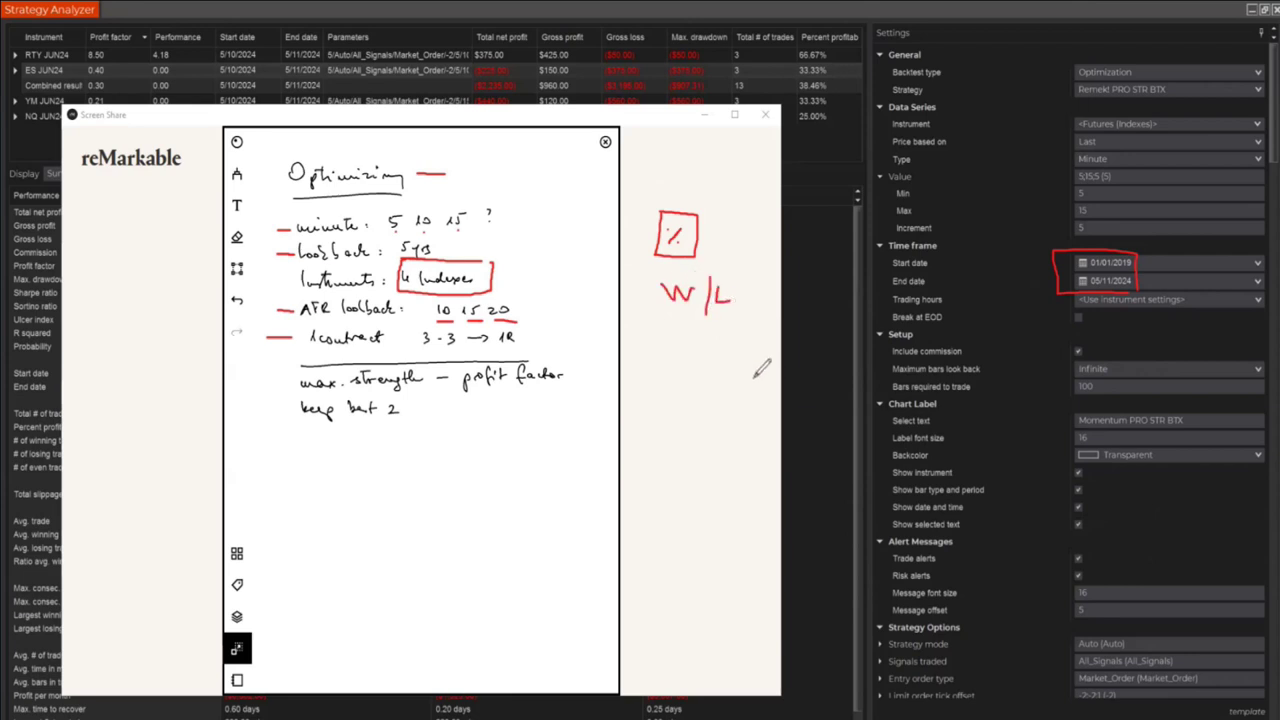
Step: Write the ratios 2:1 and 1:1 under W/L, box 1R in the notes, cross out 2:1 and box 1:1
left_click_drag(679, 326, 700, 336)
left_click(708, 327)
left_click(708, 337)
left_click_drag(724, 322, 727, 345)
mouse_move(682, 391)
left_mouse_down()
mouse_move(692, 366)
mouse_move(716, 366)
mouse_move(715, 391)
left_mouse_up()
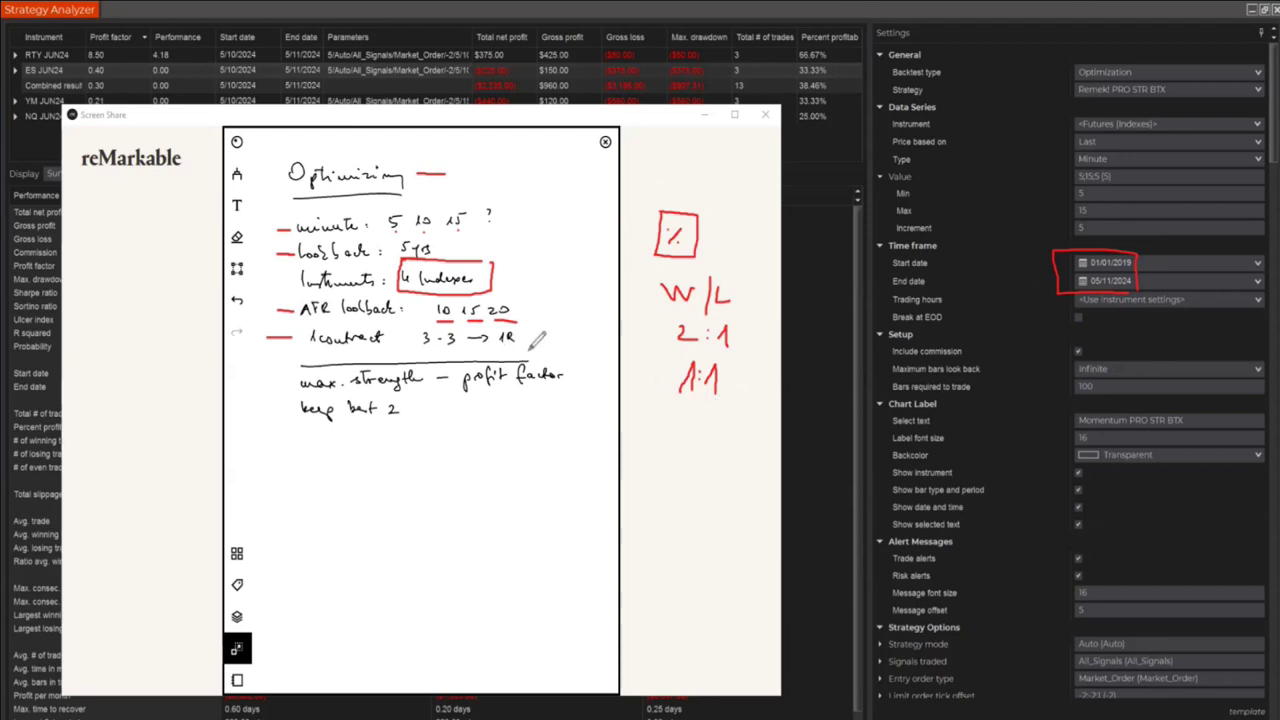
mouse_move(530, 338)
left_mouse_down()
mouse_move(498, 322)
mouse_move(506, 338)
left_mouse_up()
mouse_move(666, 332)
left_mouse_down()
mouse_move(735, 320)
mouse_move(680, 348)
mouse_move(700, 356)
mouse_move(662, 405)
mouse_move(740, 400)
mouse_move(740, 348)
left_mouse_up()
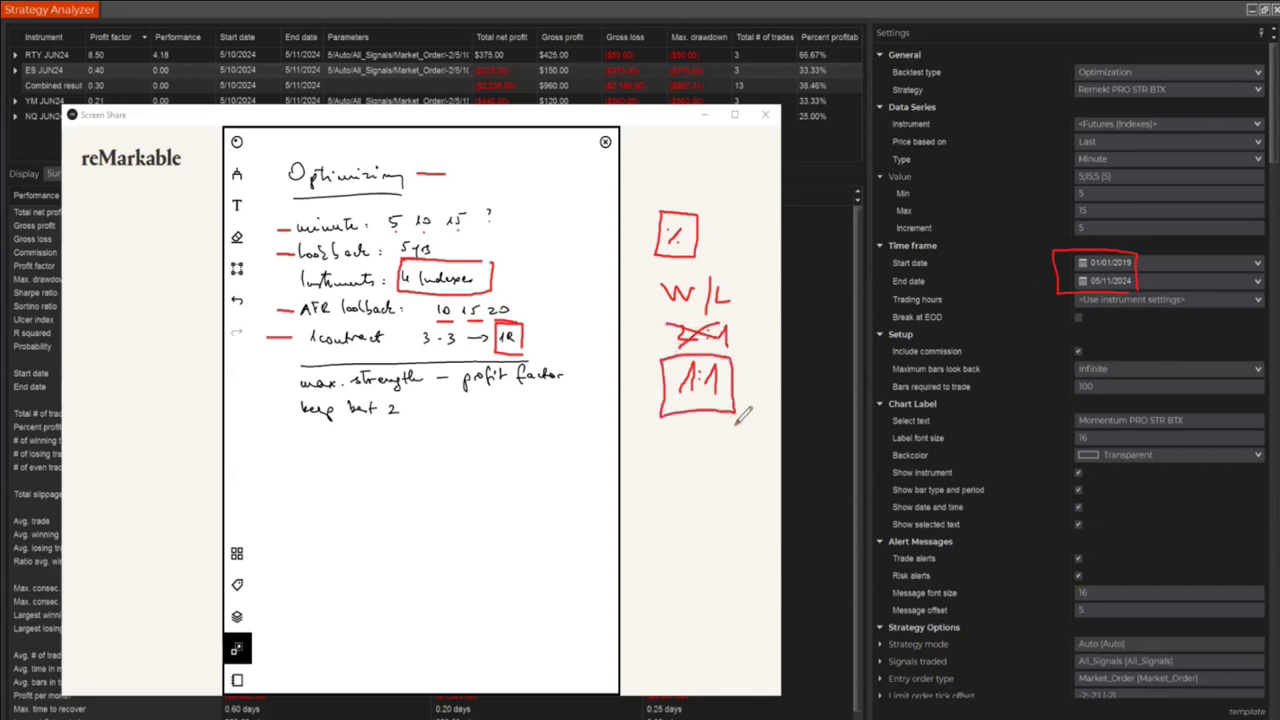
Step: Sketch an entry line under the ratios with one arrow up to a target line and one arrow down to a stop line
left_click_drag(646, 506, 677, 501)
left_click_drag(695, 443, 720, 441)
left_click_drag(694, 572, 711, 569)
mouse_move(689, 506)
left_mouse_down()
mouse_move(720, 443)
mouse_move(686, 509)
mouse_move(722, 545)
mouse_move(702, 560)
left_mouse_up()
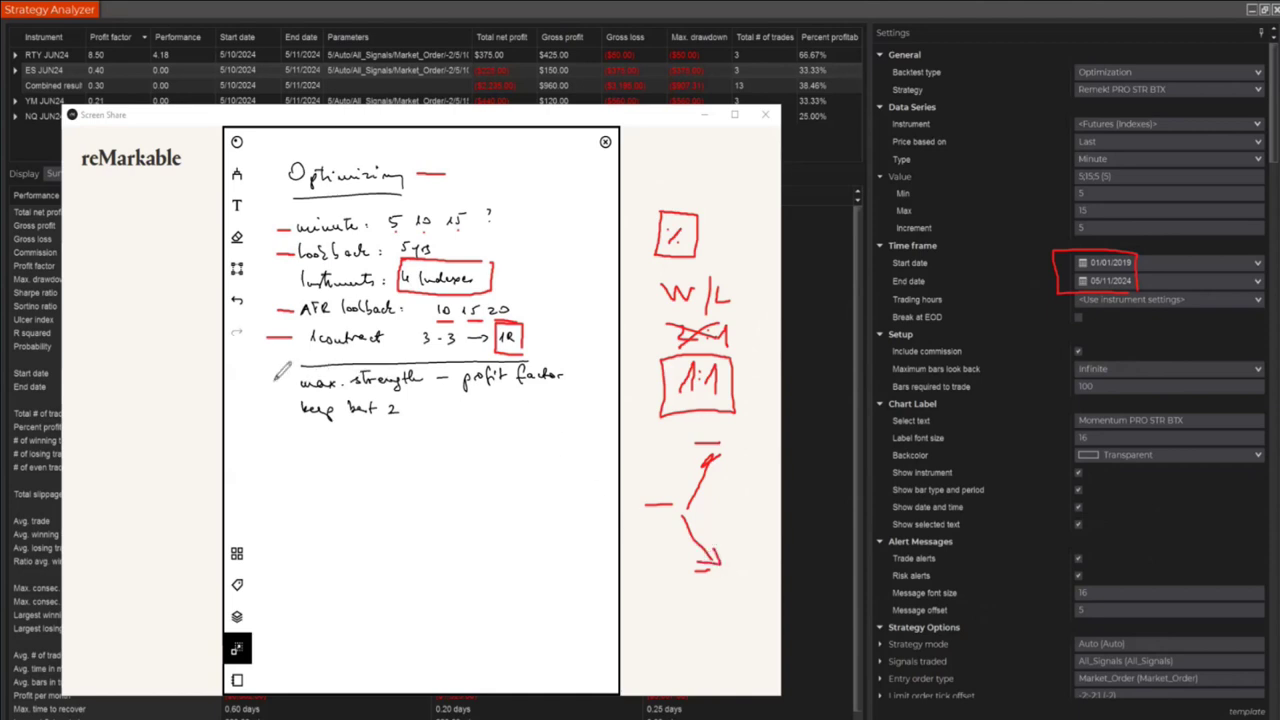
Step: Mark the max. strength line, underline profit factor, box the keep best 2 note, and clear all screen annotations
left_click_drag(273, 381, 291, 381)
left_click_drag(463, 387, 546, 383)
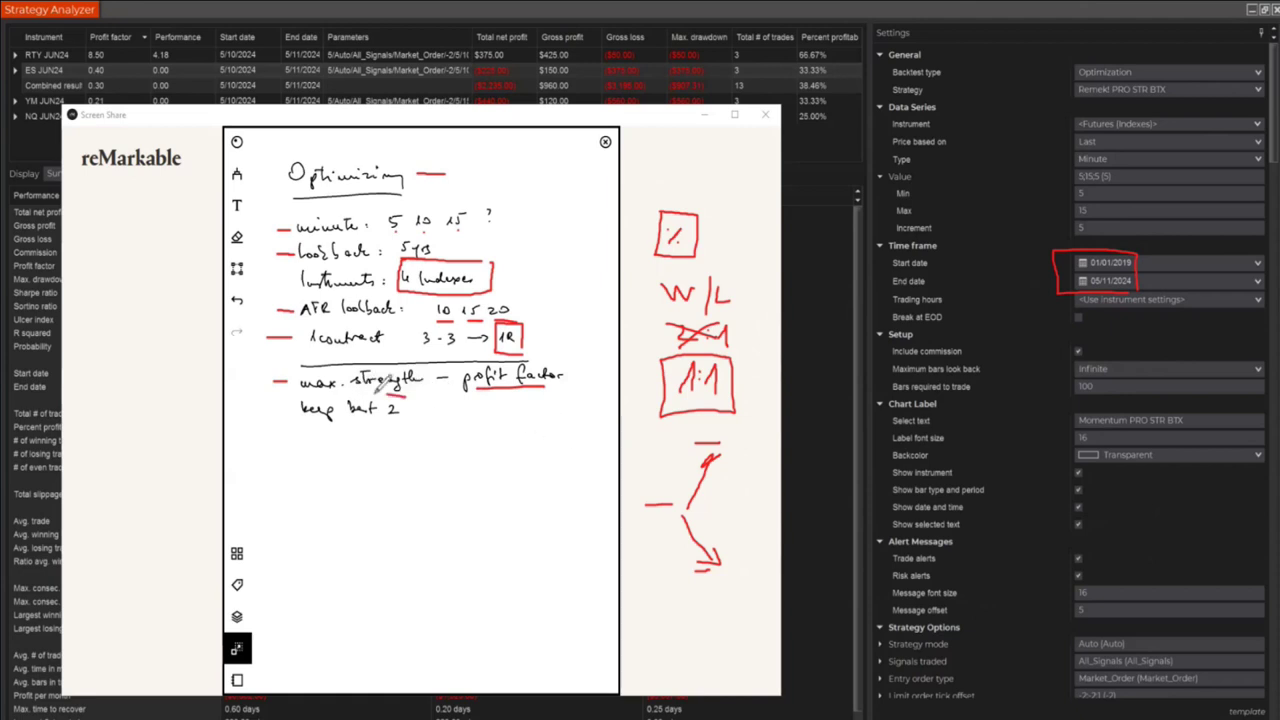
mouse_move(405, 394)
left_mouse_down()
mouse_move(298, 394)
mouse_move(298, 437)
mouse_move(423, 426)
mouse_move(423, 396)
left_mouse_up()
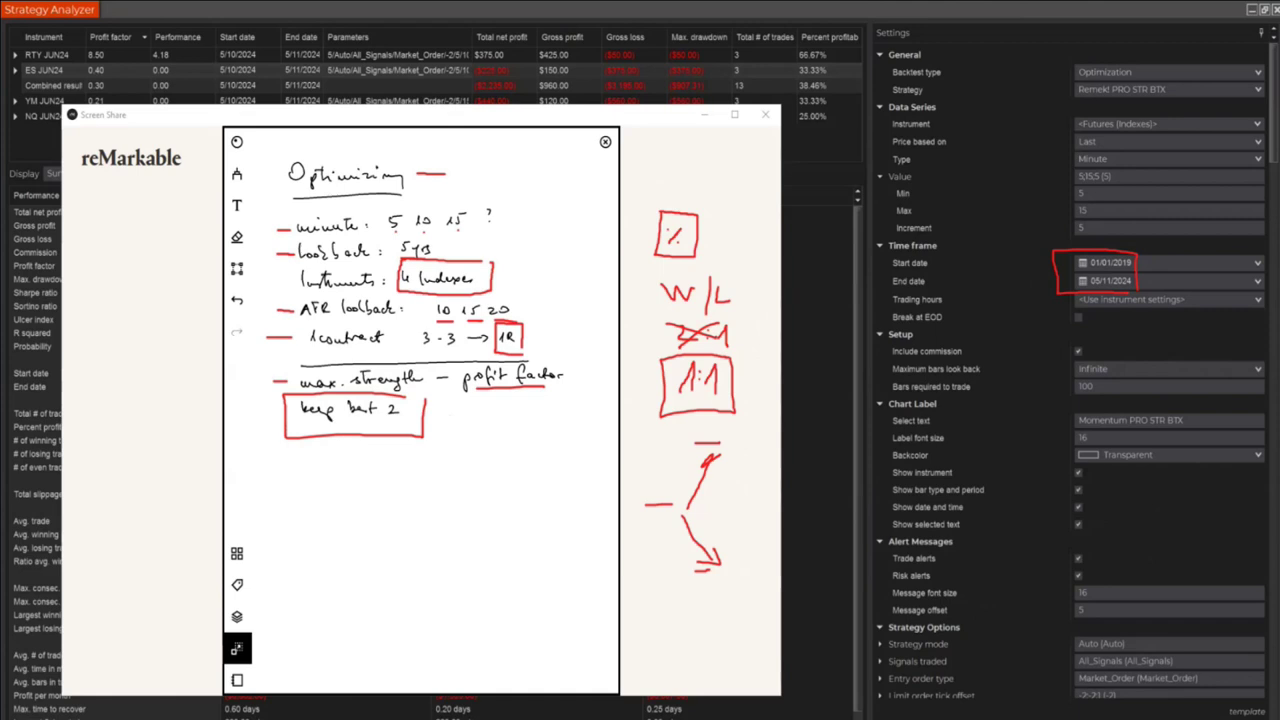
key("Escape")
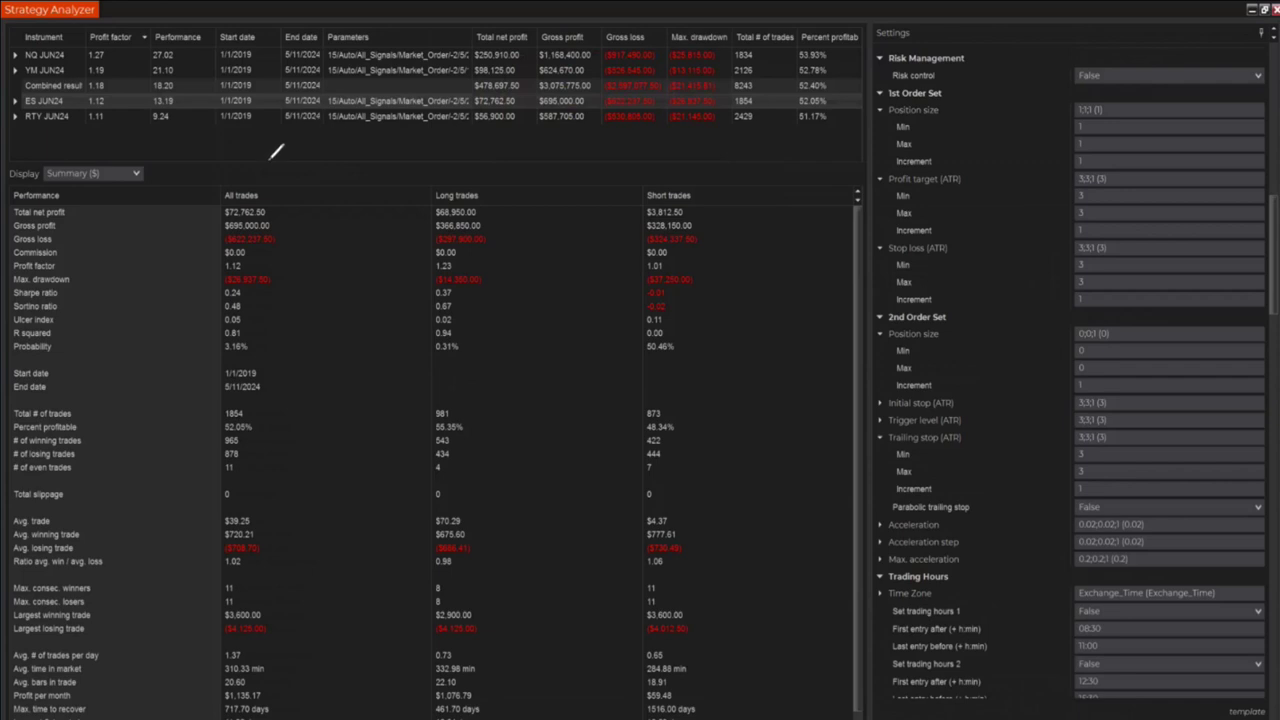
Step: Switch the results display to Analysis ($) and show the cumulative net profit graph for NQ JUN24
left_click(137, 177)
left_click(91, 208)
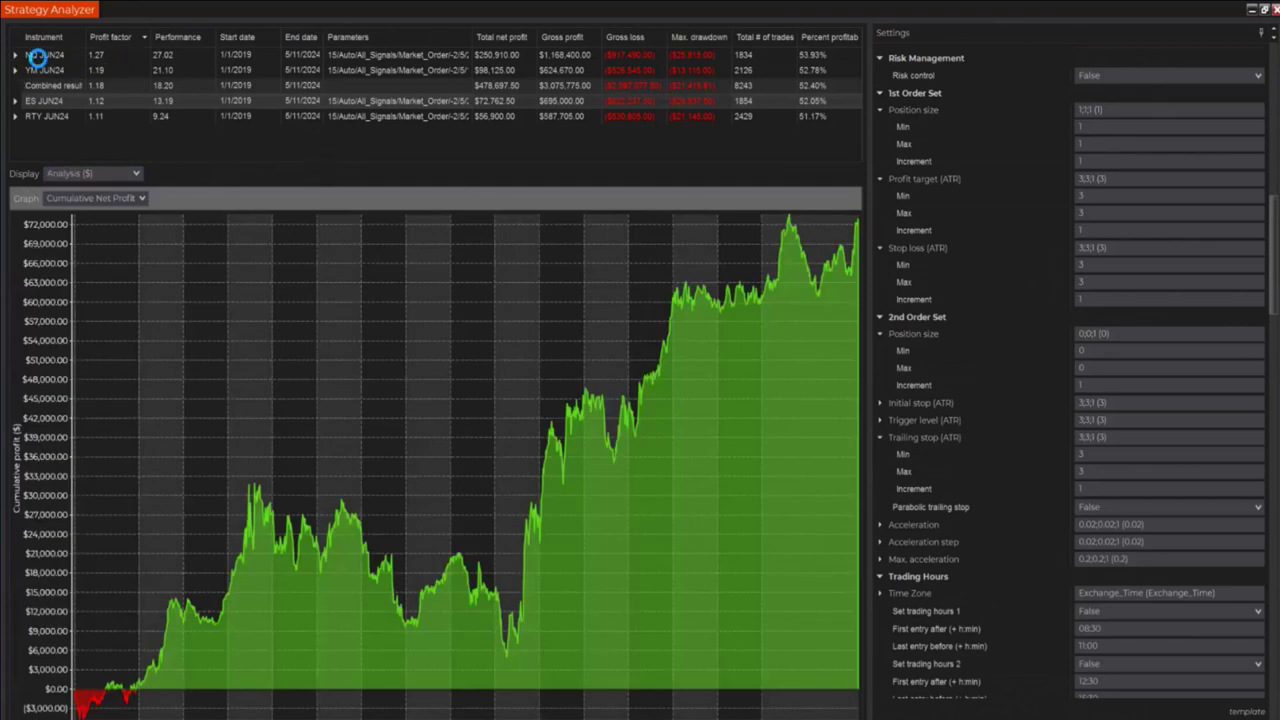
left_click(40, 55)
left_click(108, 57)
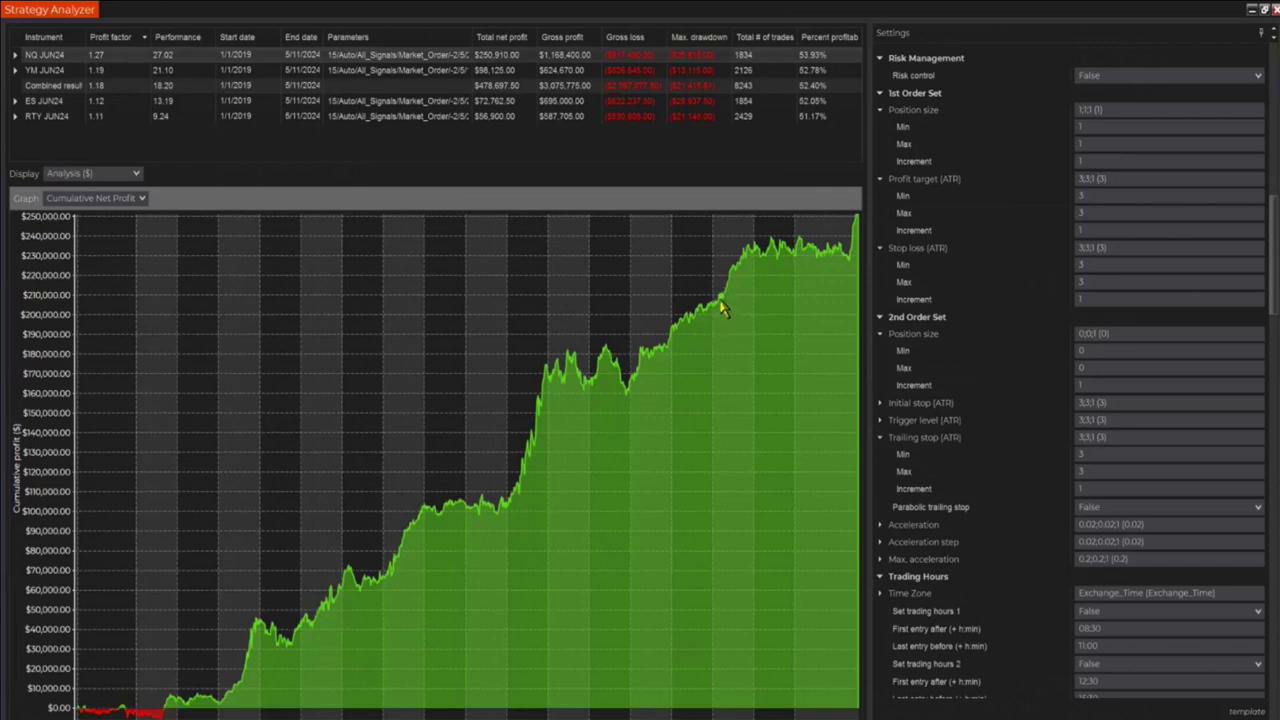
mouse_move(721, 305)
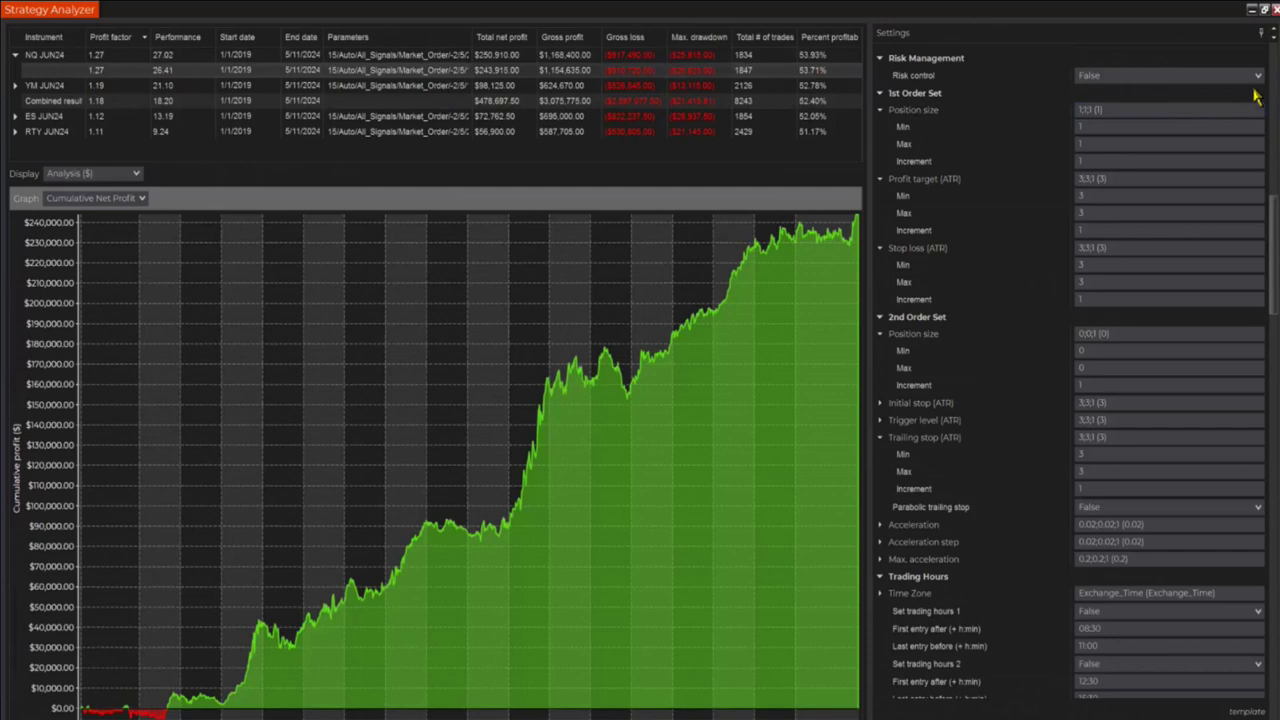
Step: Circle the optimized minute value and the start and end dates of the second NQ JUN24 result, and clear the marks
scroll(1256, 168, "up", 2)
scroll(1256, 168, "up", 15)
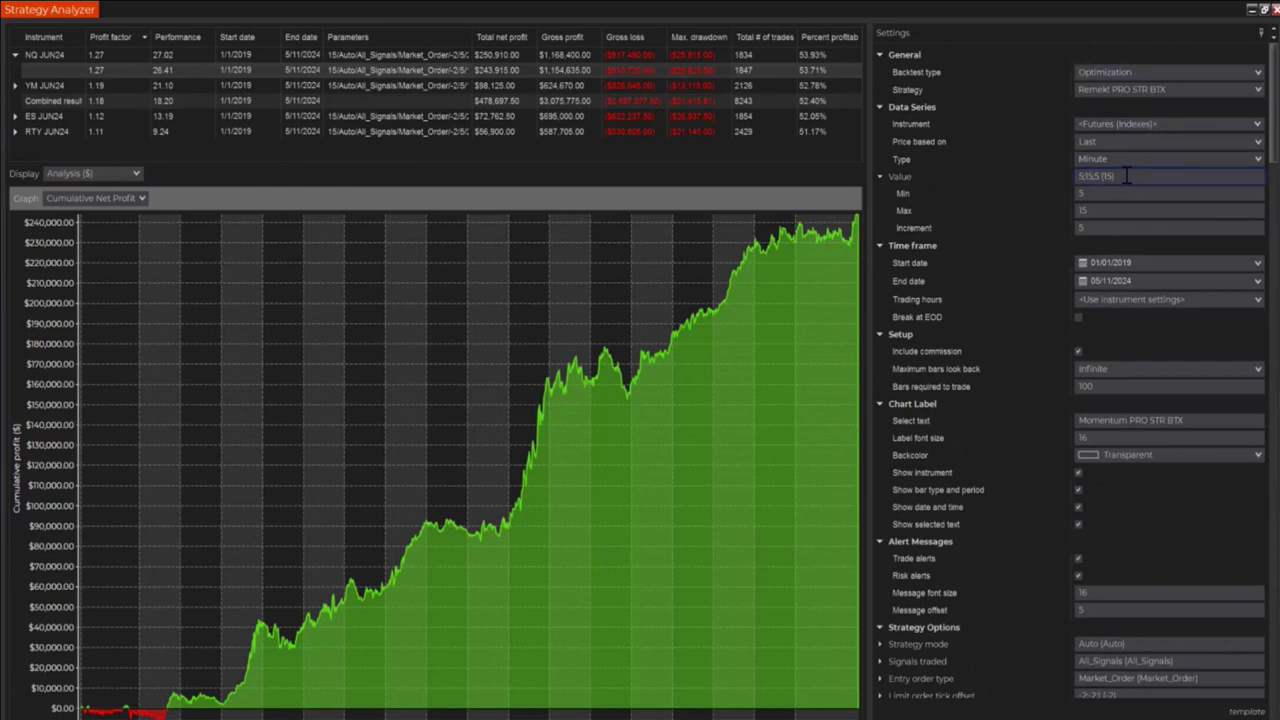
mouse_move(1126, 176)
left_mouse_down()
mouse_move(1108, 168)
mouse_move(1104, 181)
mouse_move(1121, 183)
mouse_move(1123, 170)
left_mouse_up()
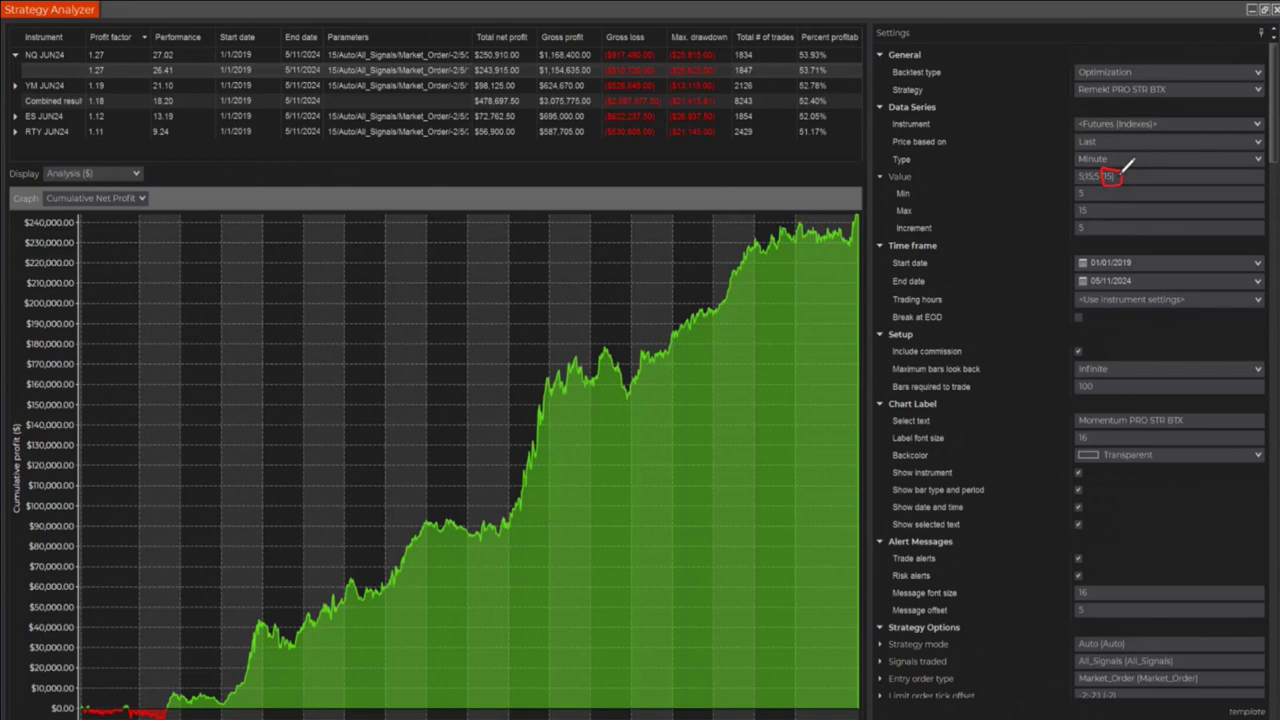
mouse_move(1140, 249)
left_mouse_down()
mouse_move(1108, 245)
mouse_move(1066, 289)
mouse_move(1178, 266)
left_mouse_up()
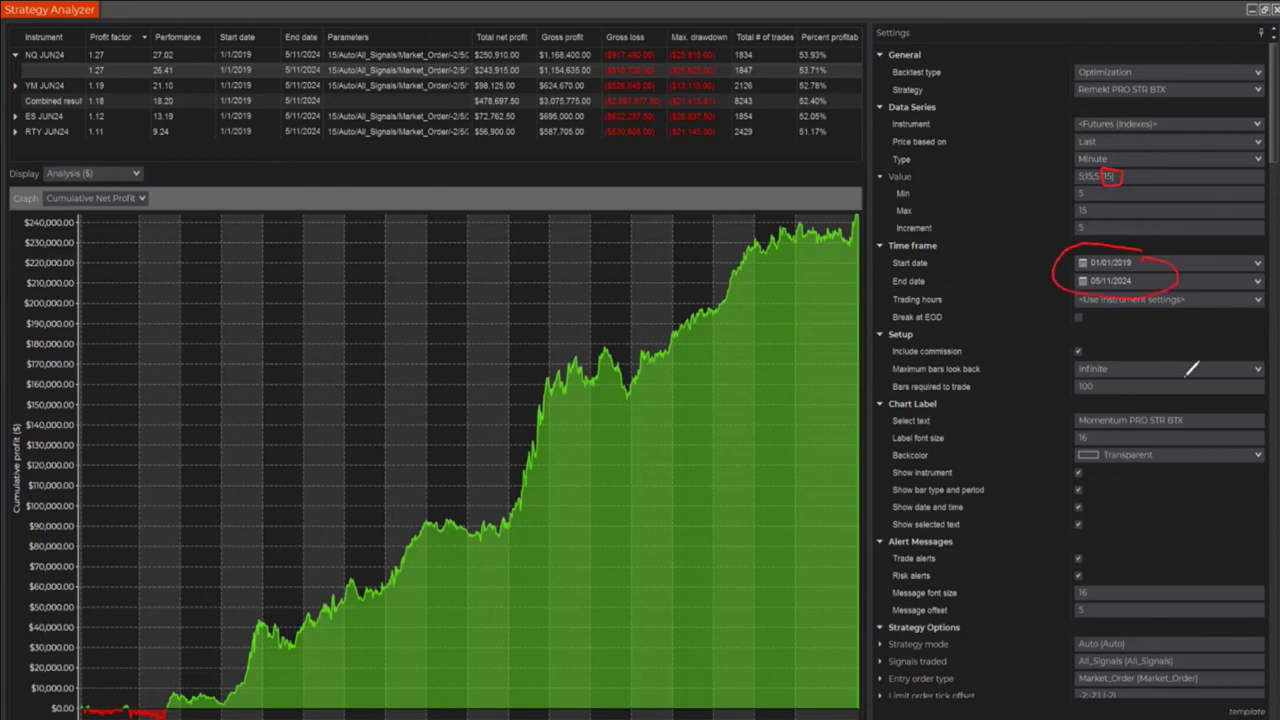
scroll(1154, 515, "down", 5)
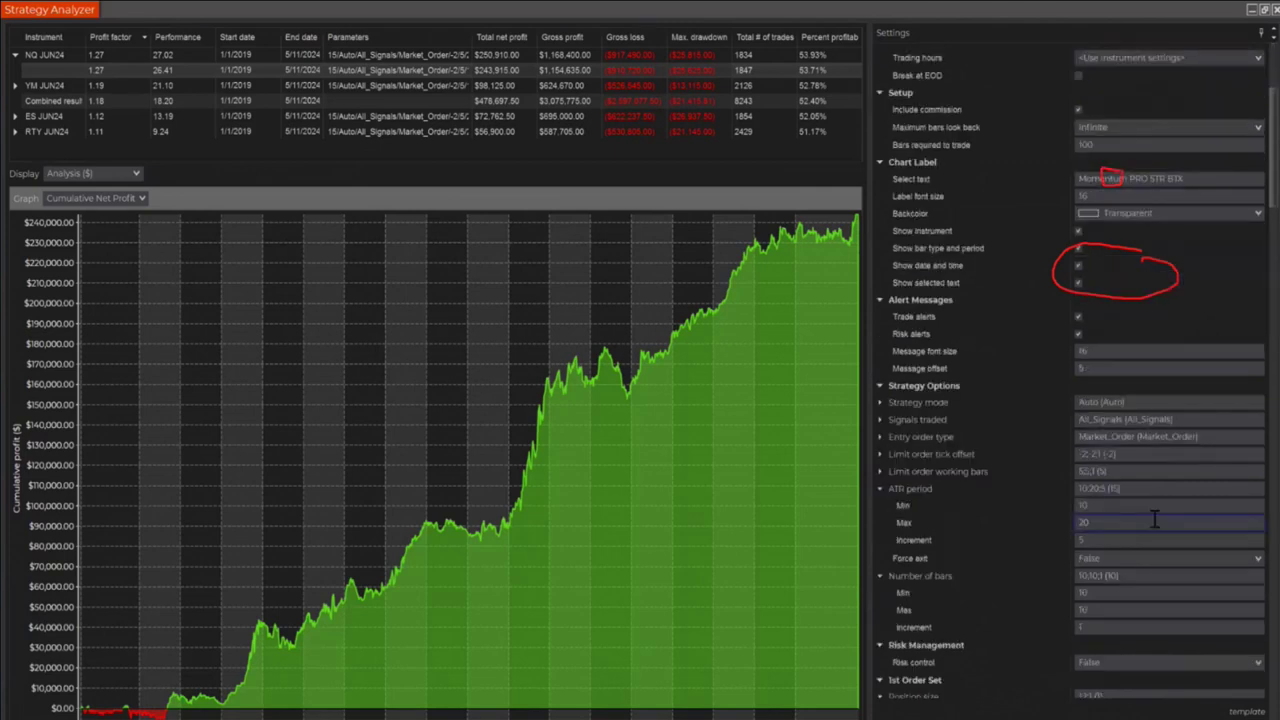
scroll(1154, 519, "down", 3)
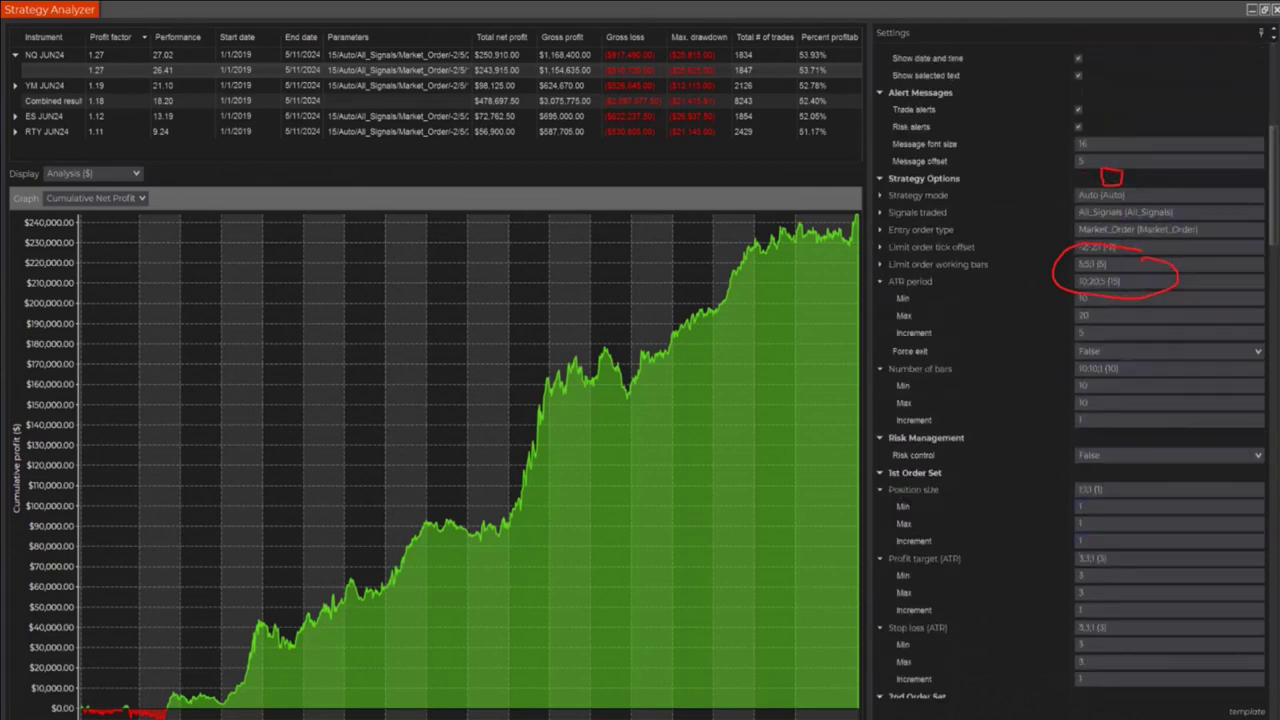
key("Escape")
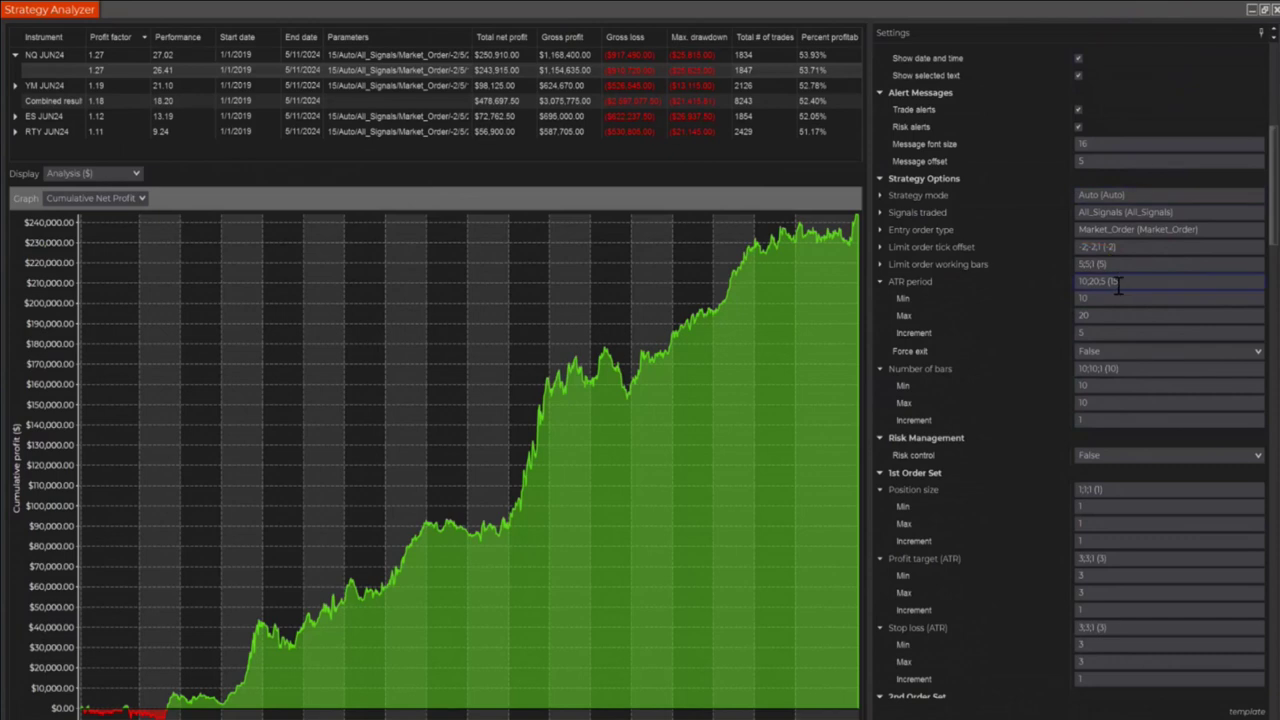
Step: Review the order set parameters, highlight the optimized ATR period, and check the trade setup parameters of the second NQ JUN24 result
scroll(1116, 505, "down", 3)
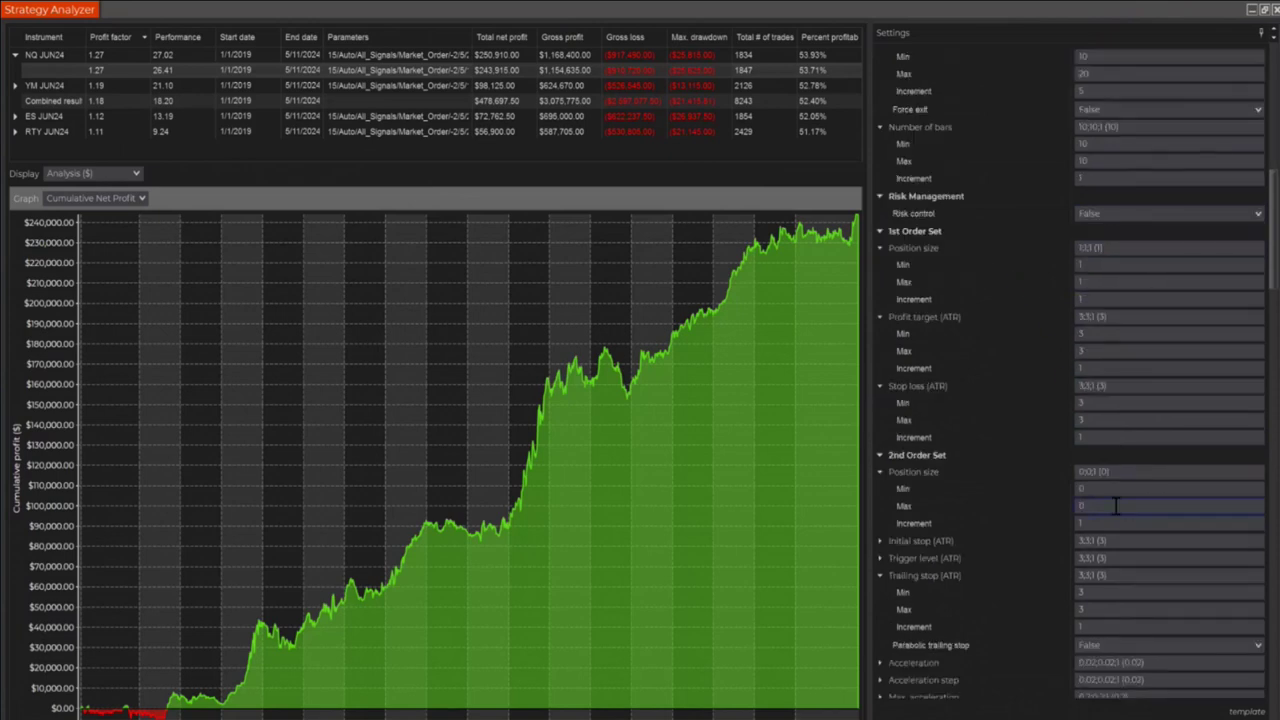
scroll(1120, 506, "down", 1)
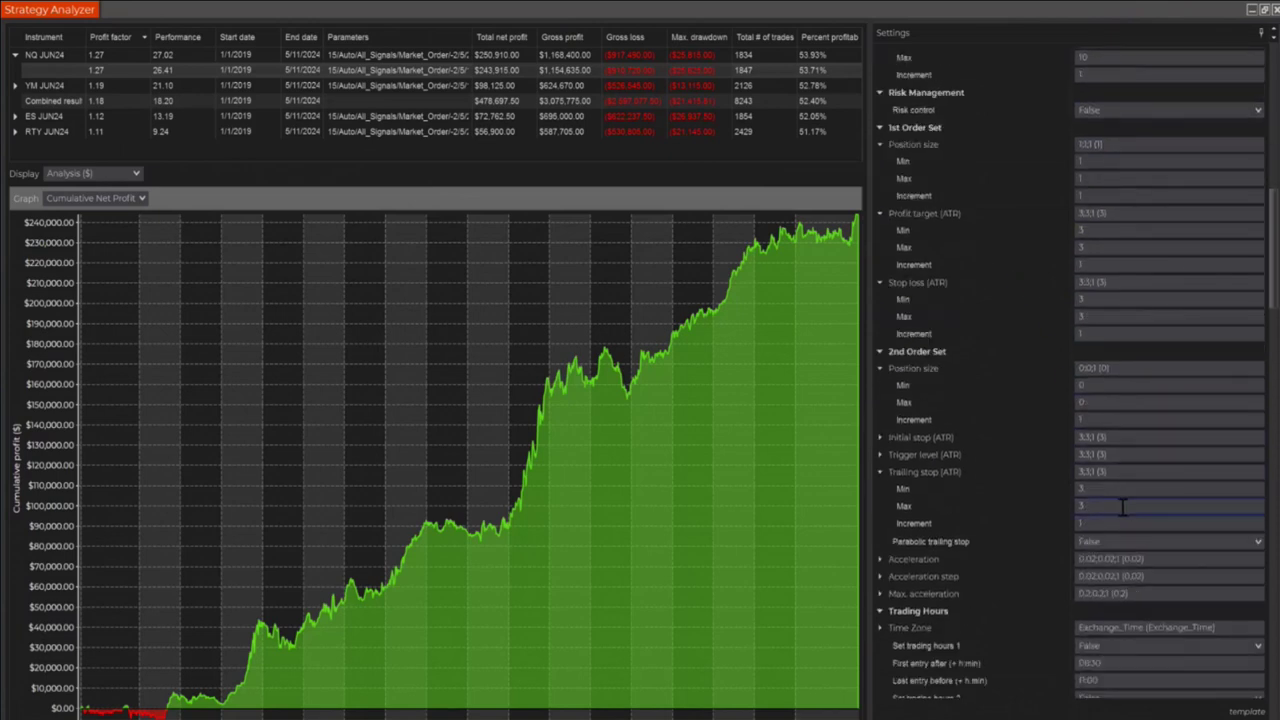
scroll(1122, 507, "up", 4)
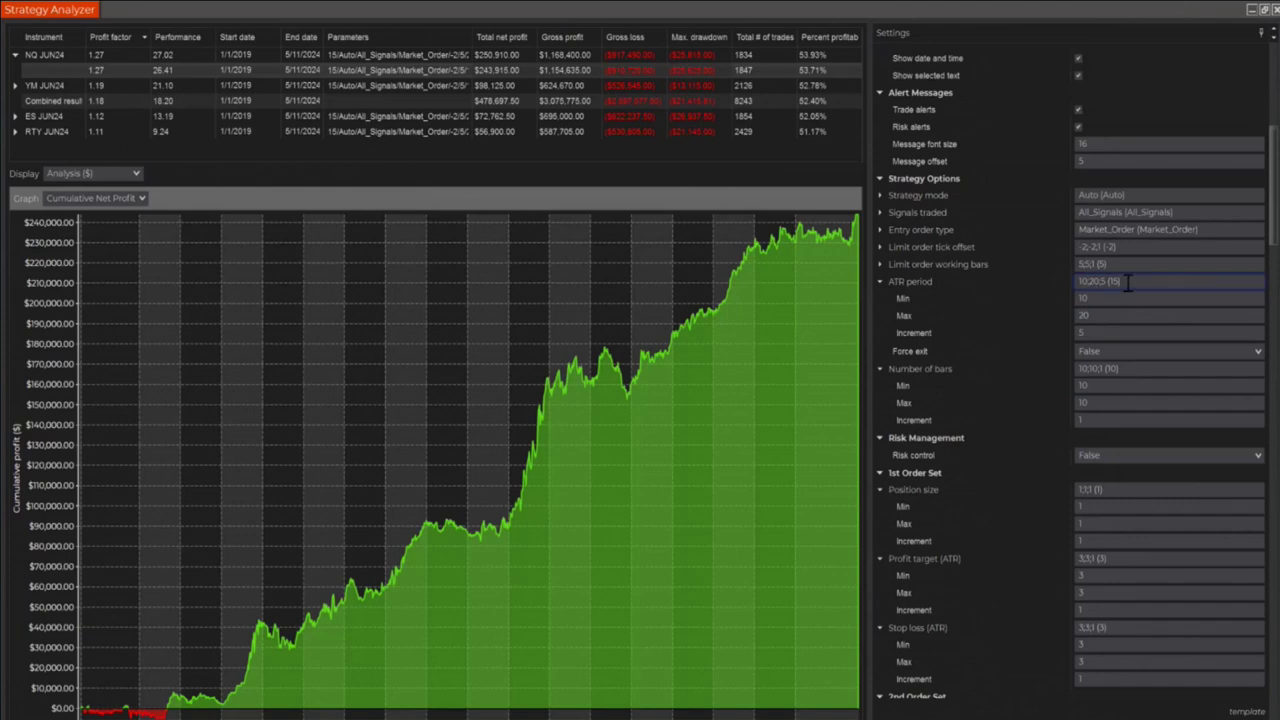
left_click_drag(1128, 281, 1104, 281)
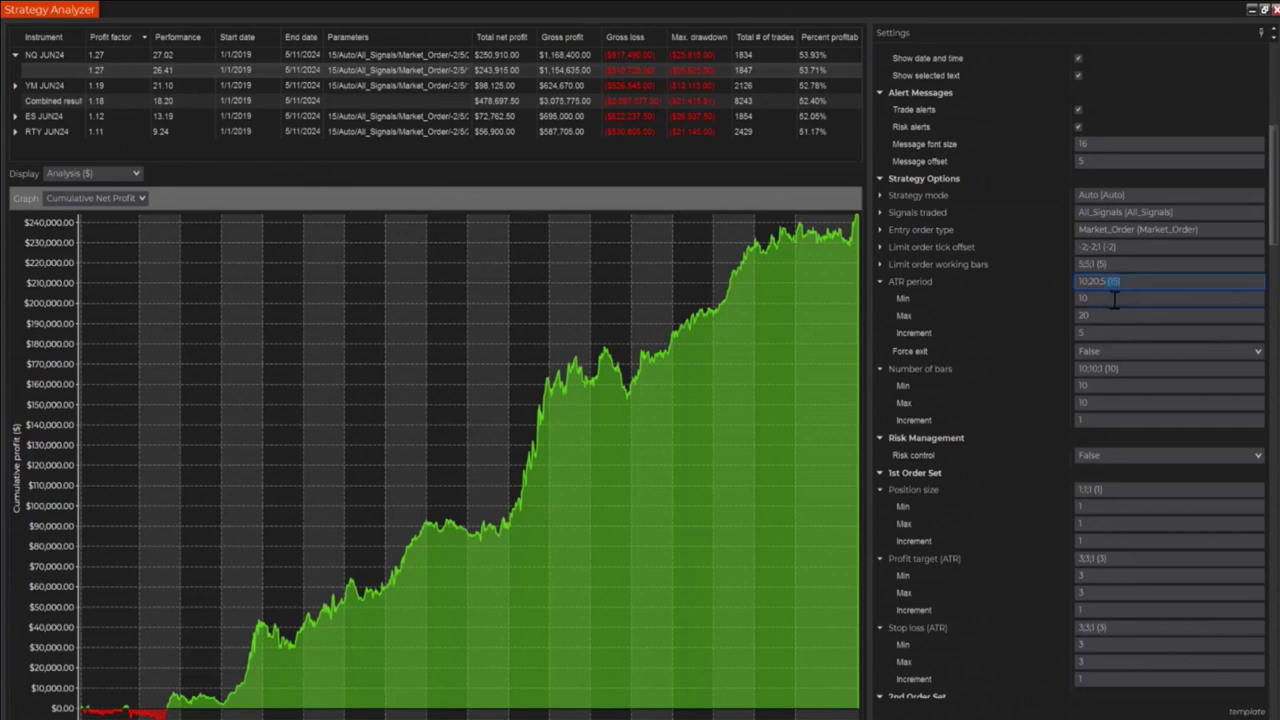
scroll(1146, 402, "up", 10)
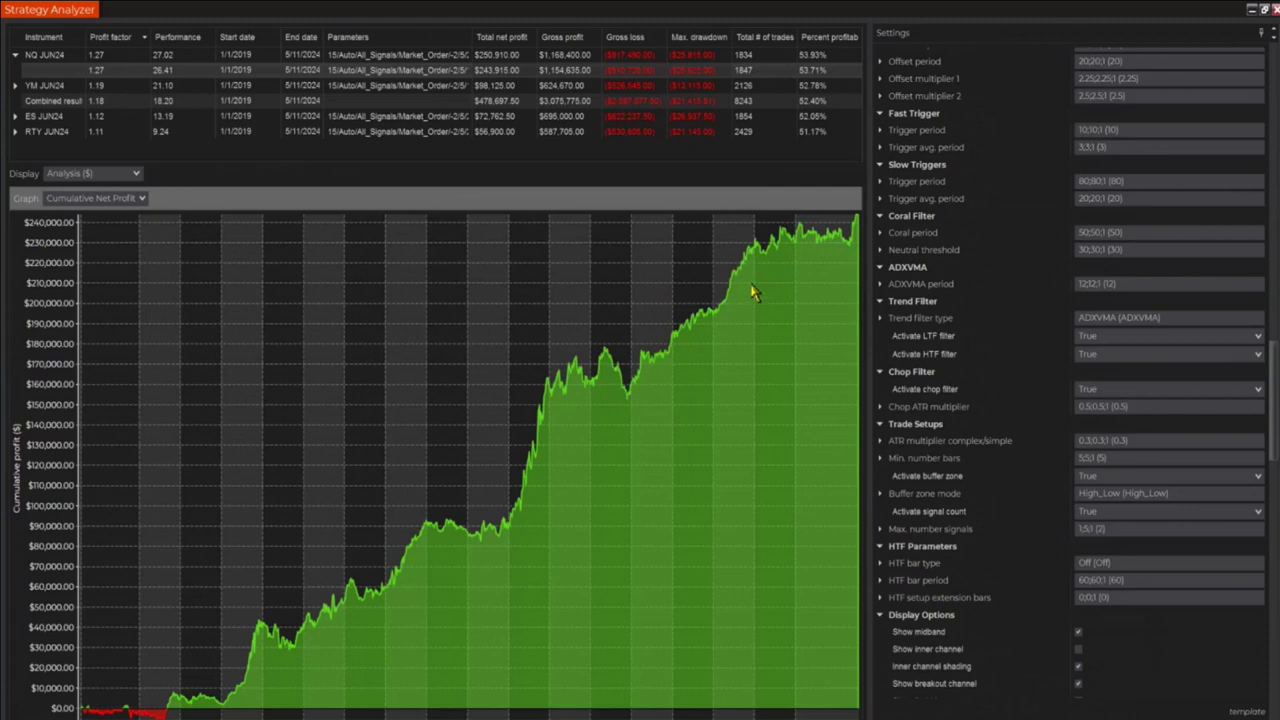
Step: Show the cumulative net profit graph for YM JUN24 and highlight its optimized minute value in the data series settings
left_click(45, 82)
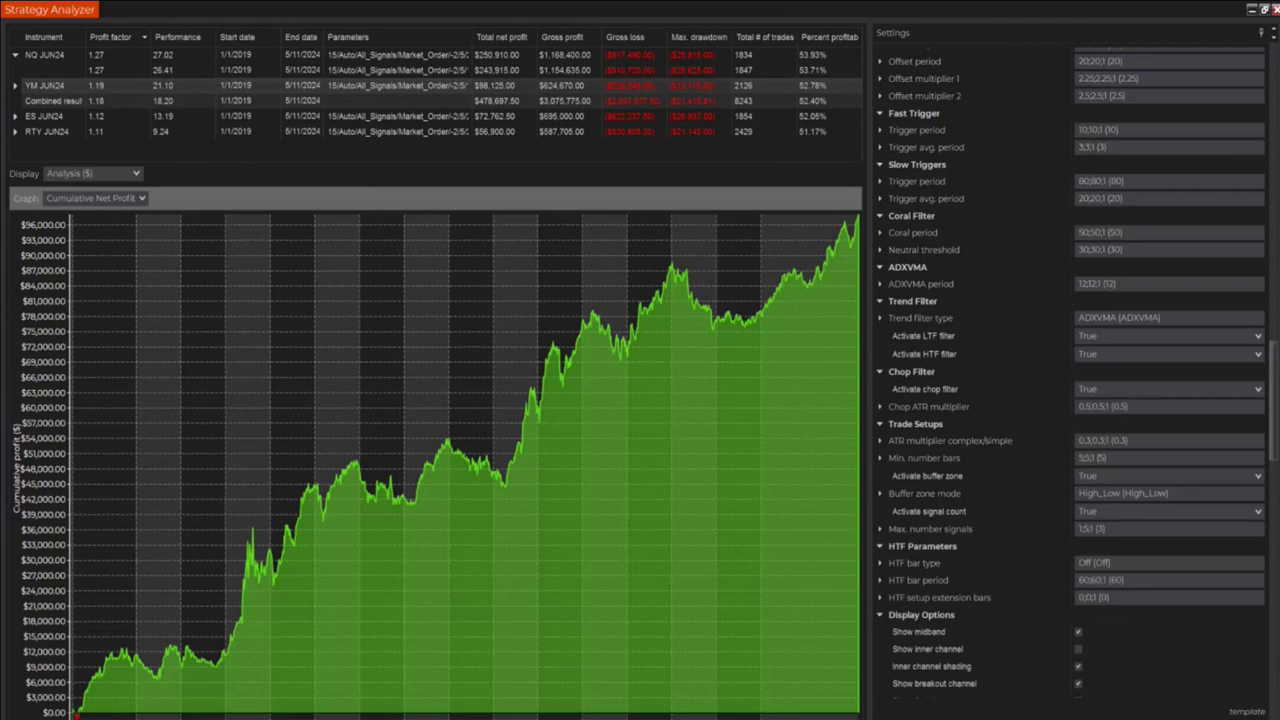
scroll(1256, 60, "up", 15)
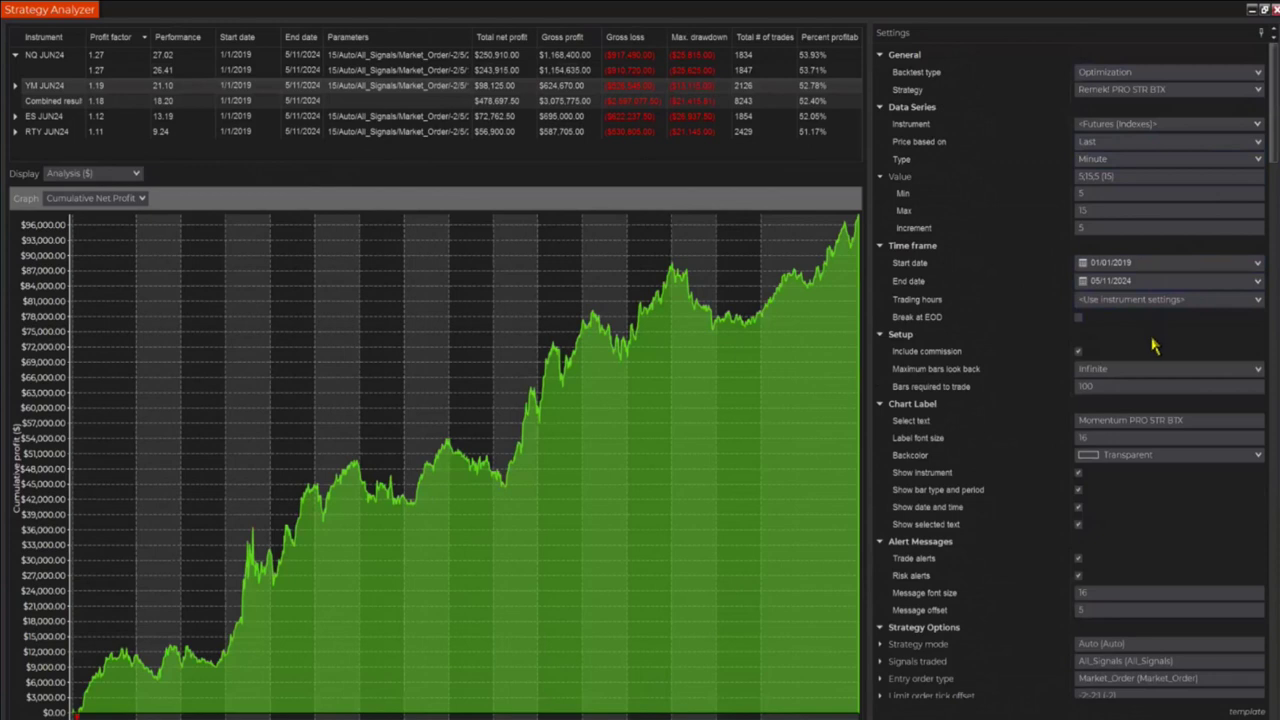
left_click(1114, 176)
double_click(1103, 177)
Step: Highlight the optimized ATR period for YM JUN24 and review its order set parameters
scroll(1190, 520, "down", 3)
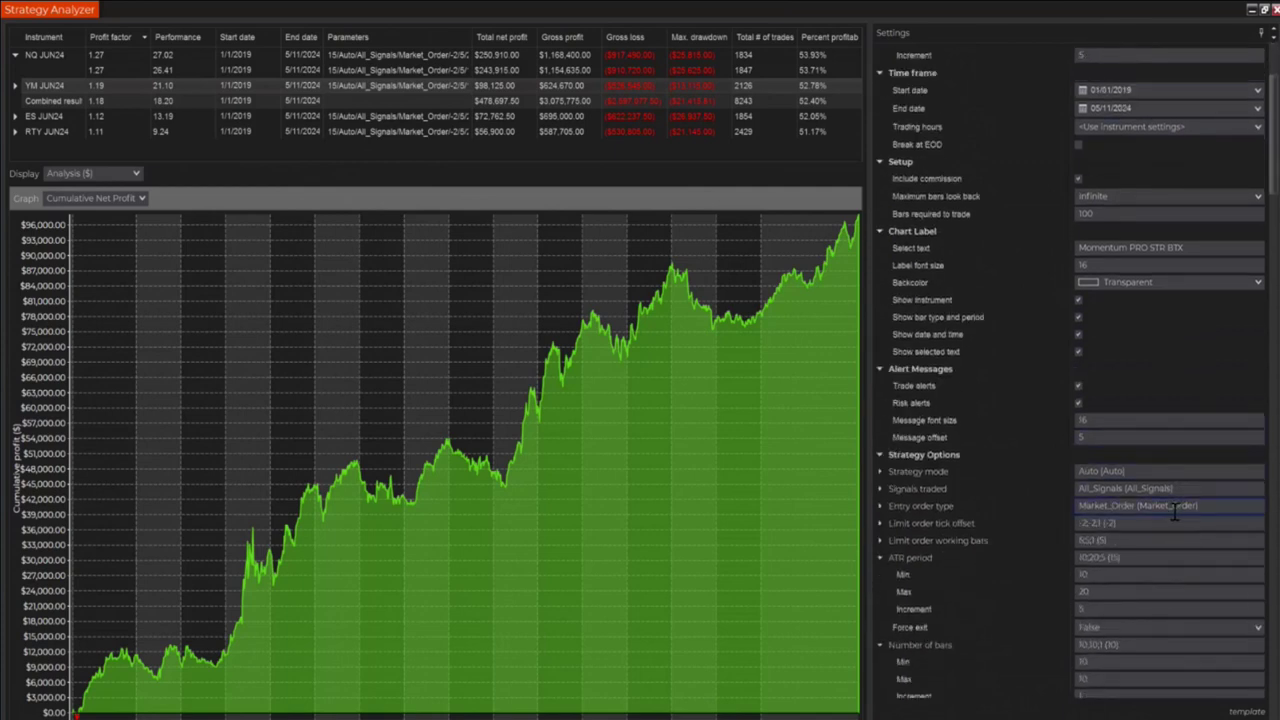
scroll(1175, 512, "down", 2)
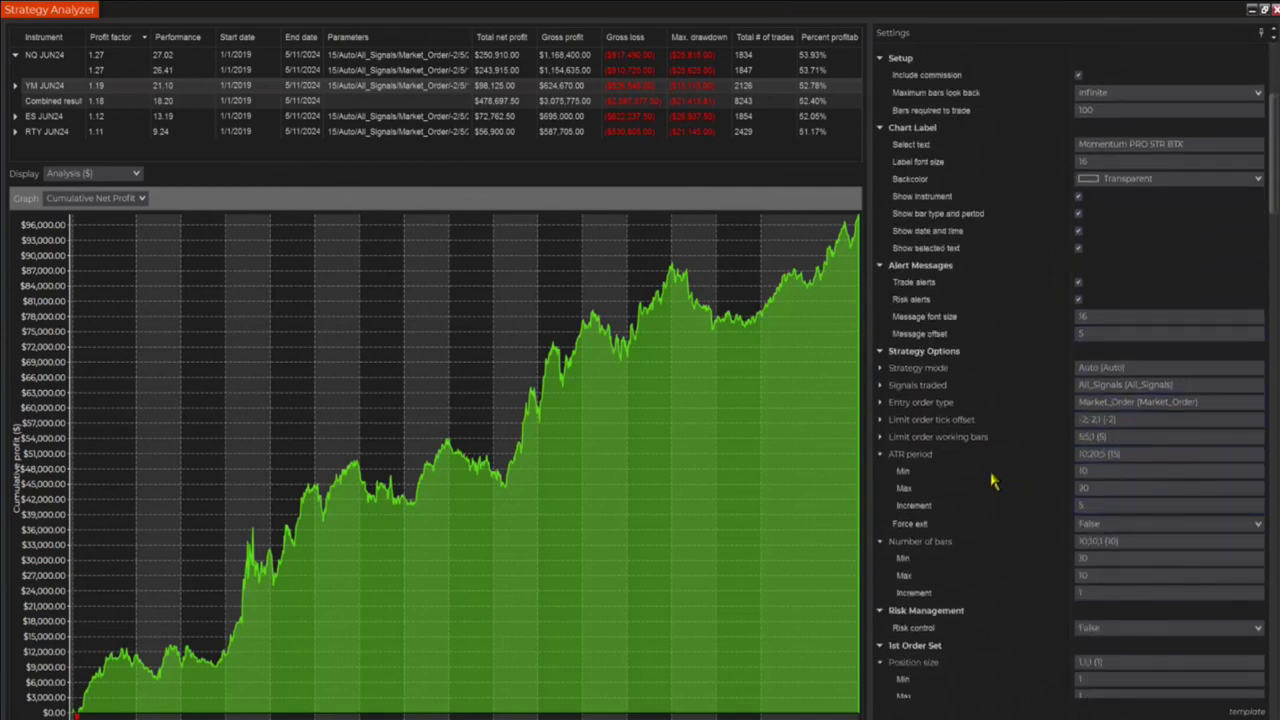
double_click(1104, 455)
scroll(1114, 489, "down", 3)
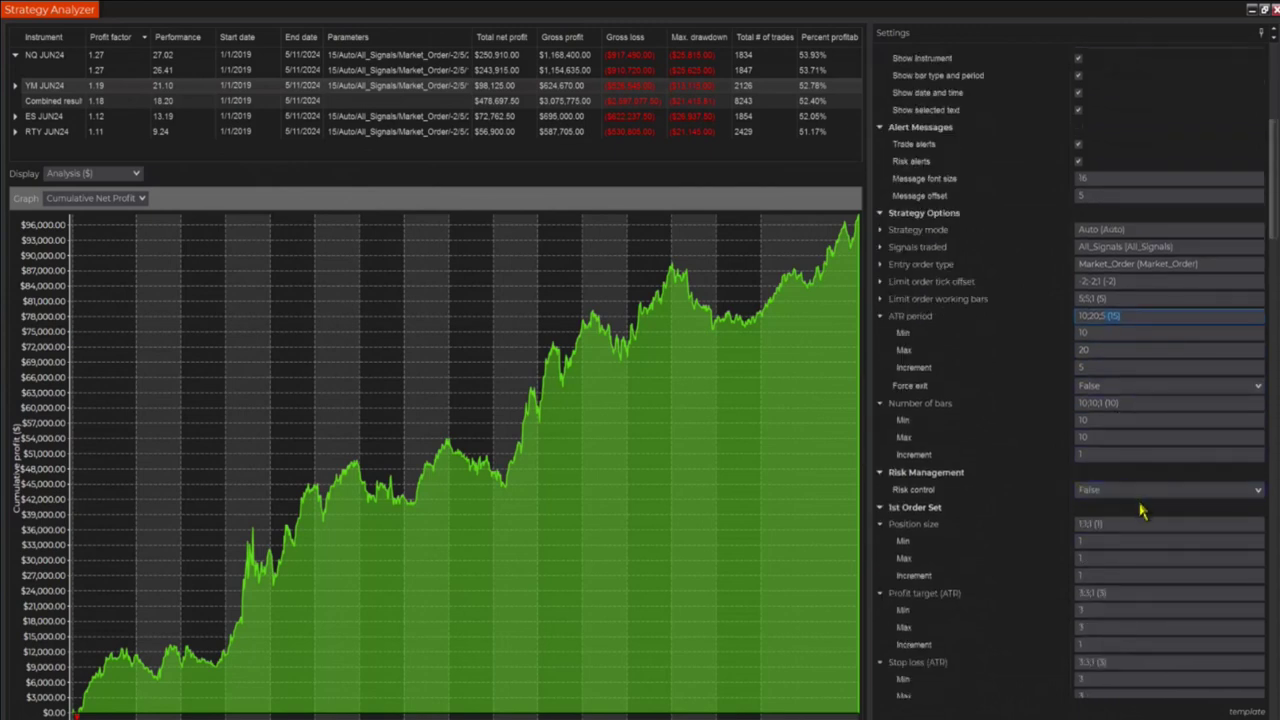
scroll(1138, 511, "down", 10)
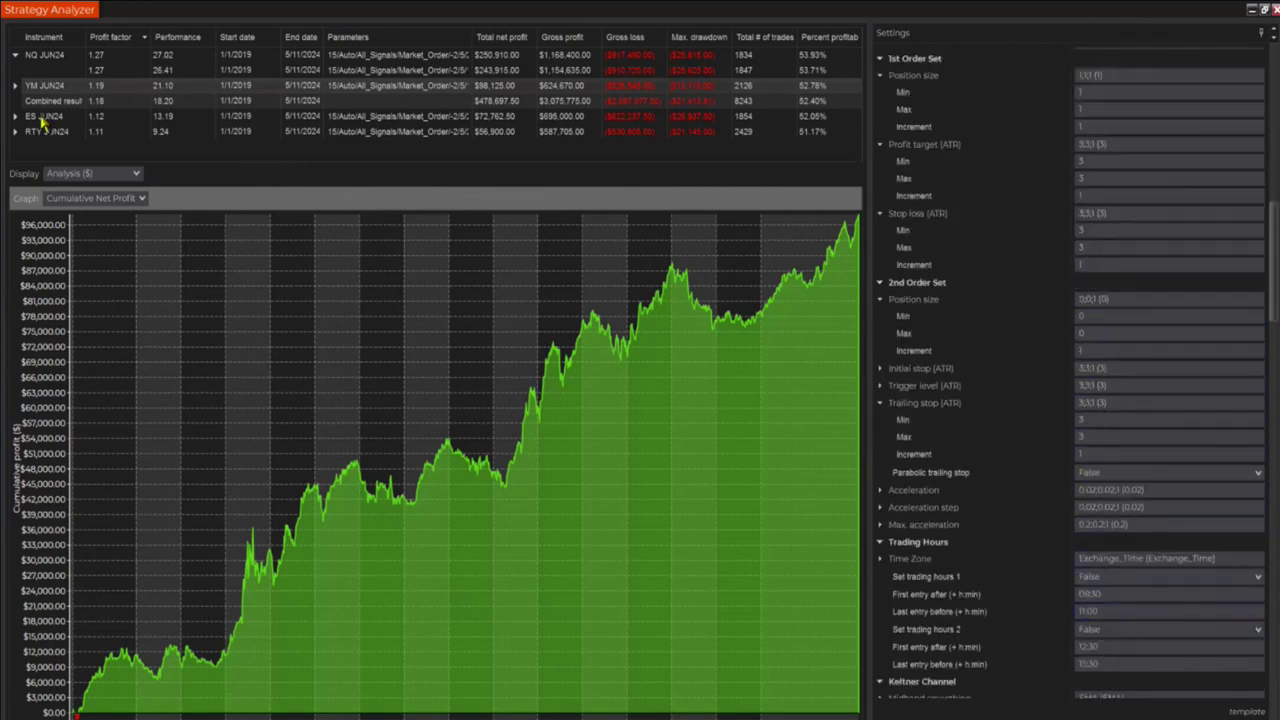
Step: Expand the YM JUN24 results and show the cumulative net profit graph of its second result
left_click(16, 86)
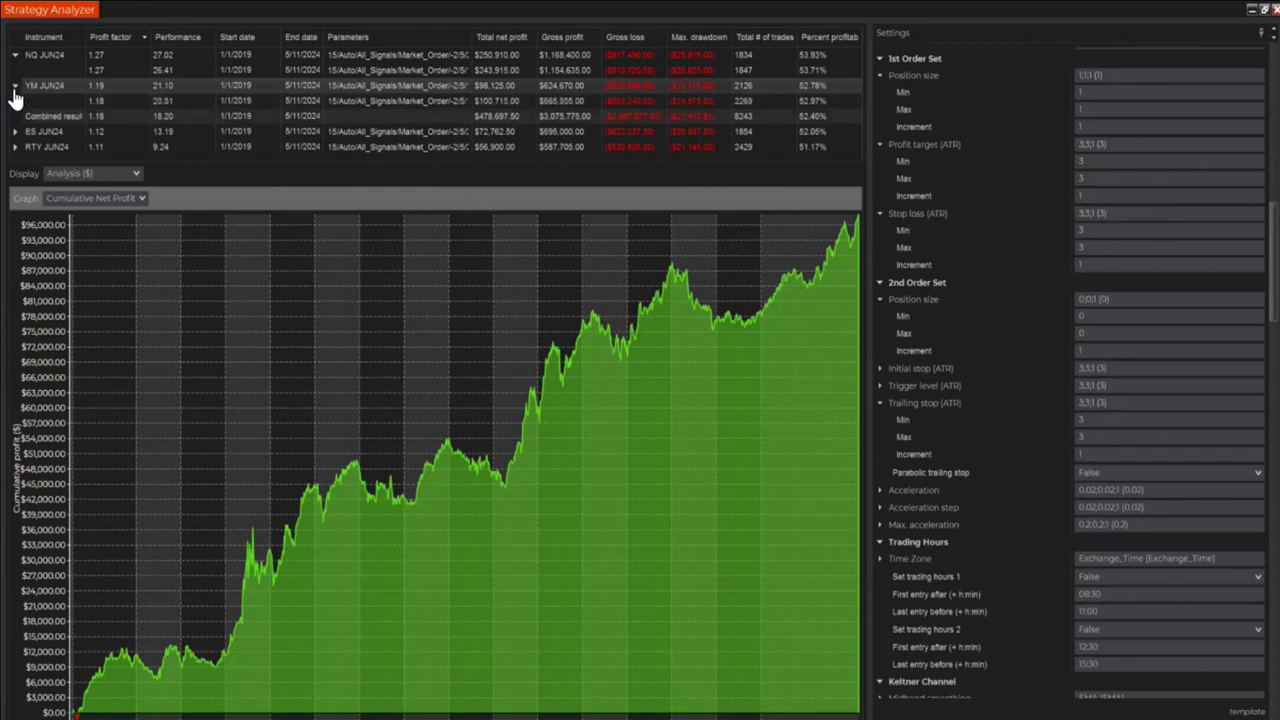
left_click(103, 102)
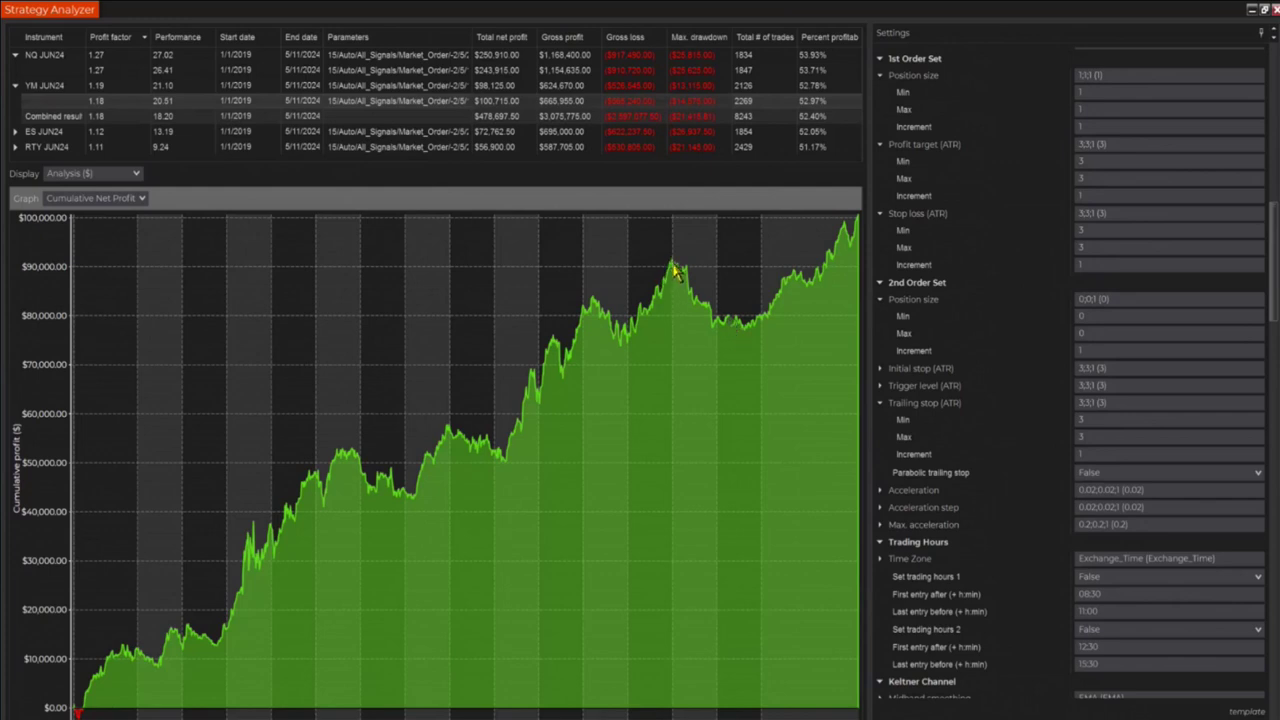
Step: Expand the ES JUN24 results and show the cumulative net profit graph of its best result
mouse_move(676, 270)
mouse_move(739, 332)
mouse_move(750, 336)
left_click(15, 131)
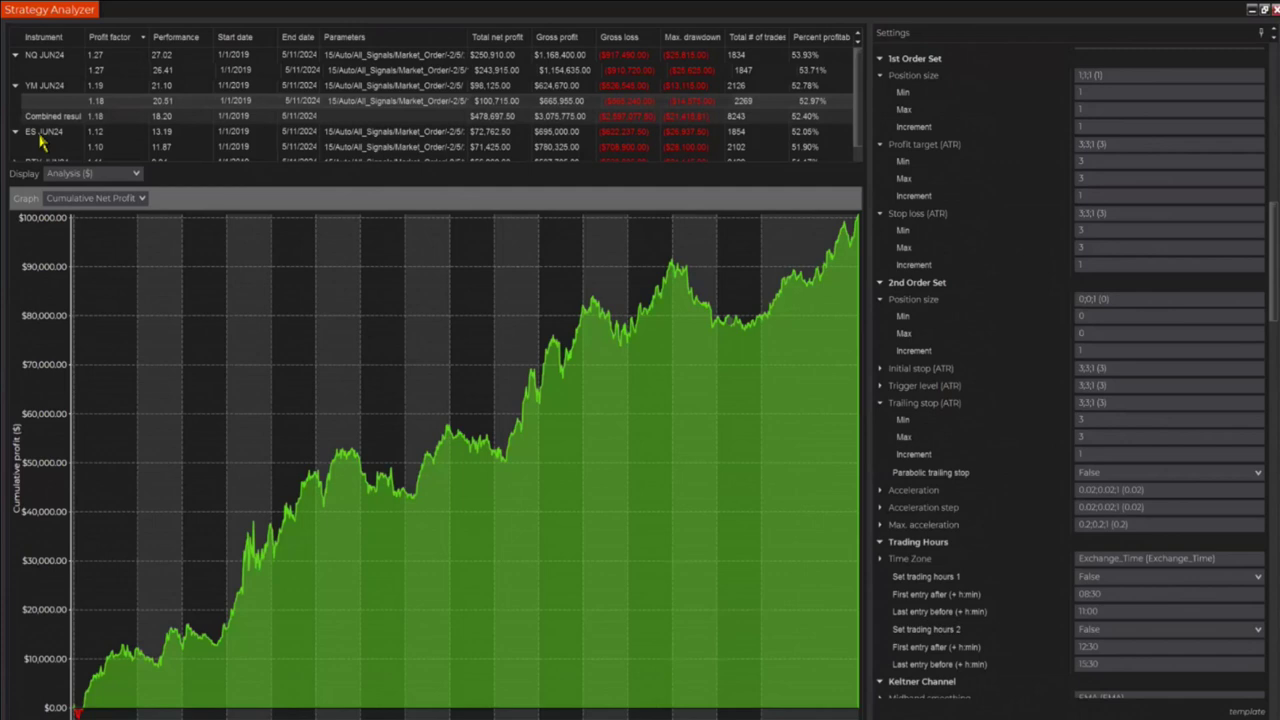
left_click(36, 133)
left_click(36, 138)
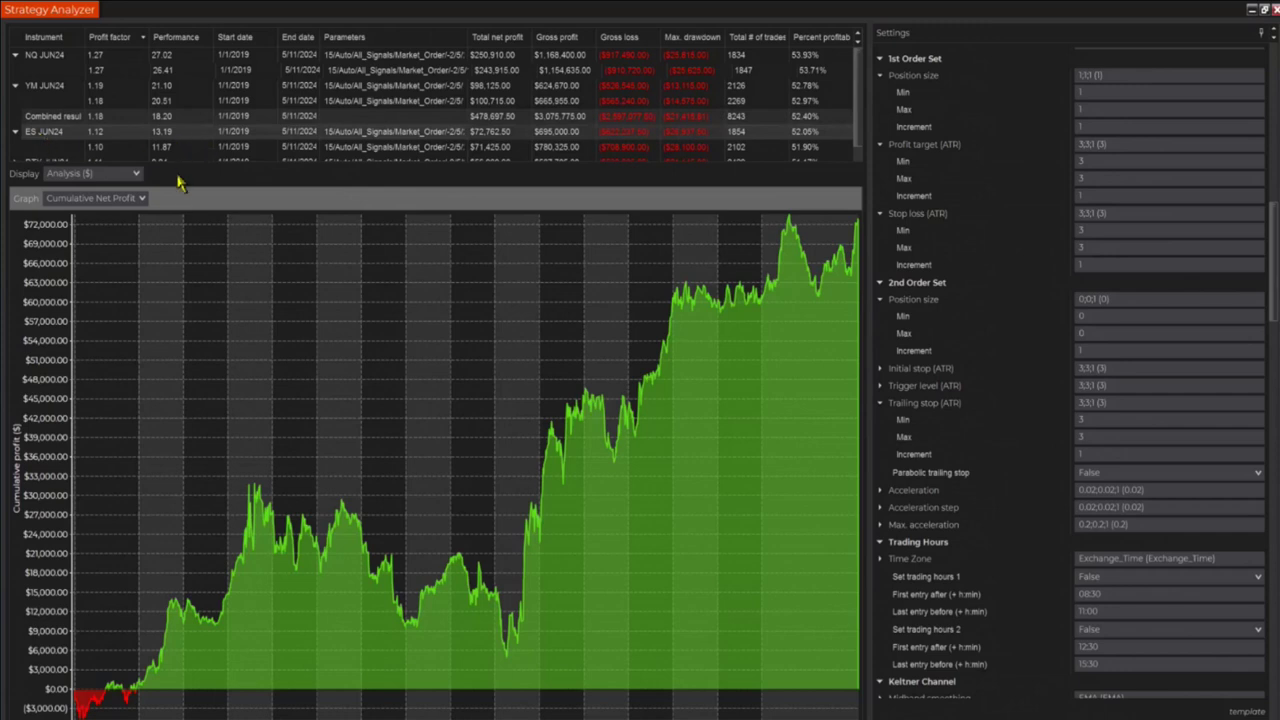
Step: Enlarge the results list to fit the RTY JUN24 row and show that instrument's cumulative net profit graph
left_click_drag(180, 158, 181, 175)
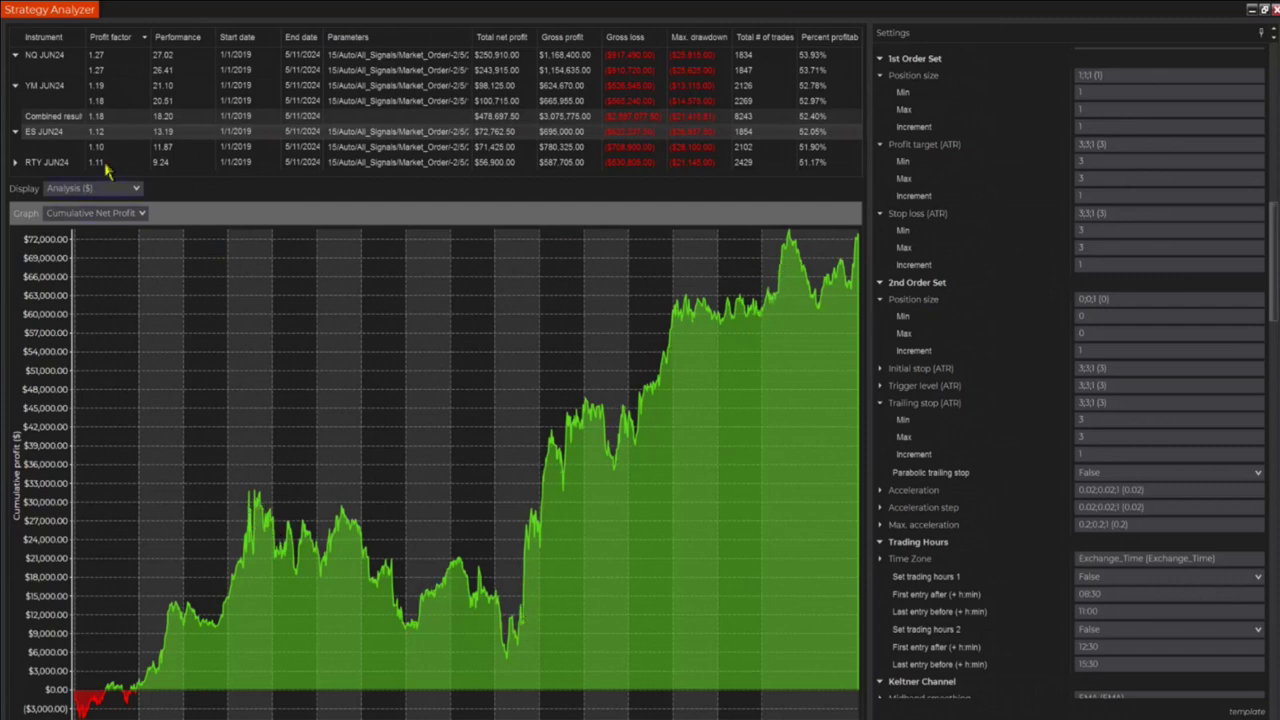
left_click(34, 163)
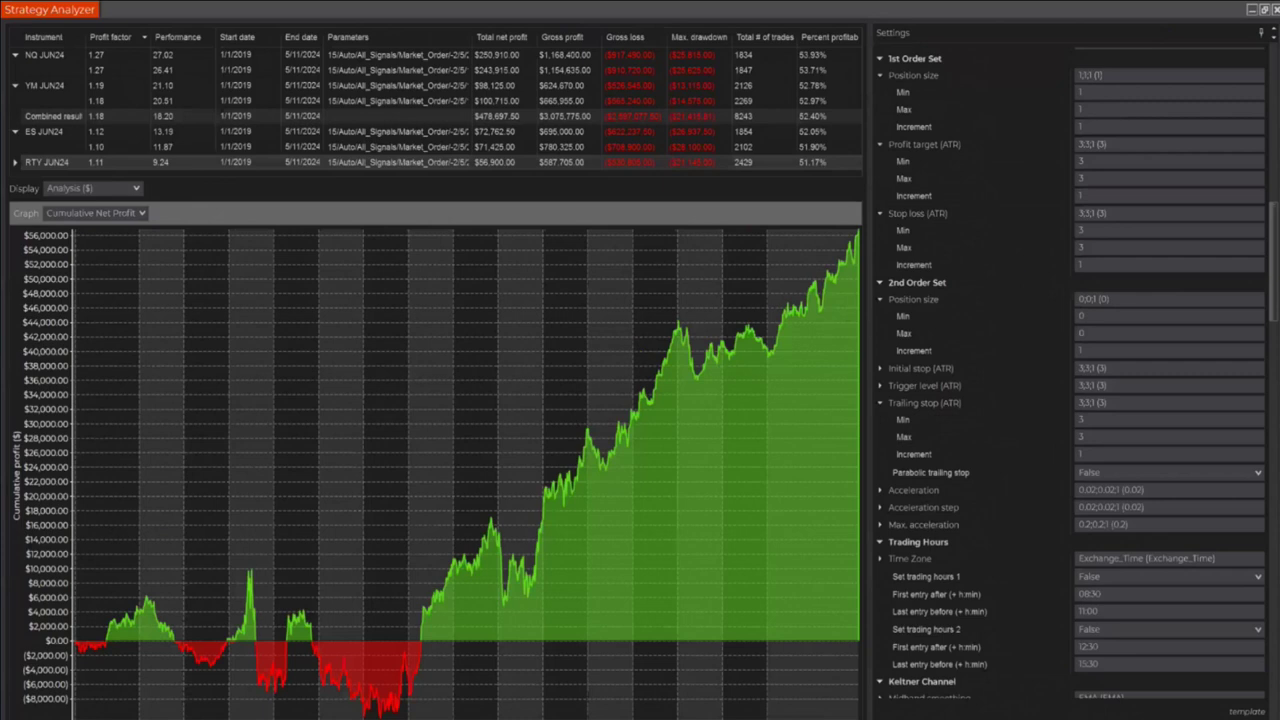
Step: Annotate the RTY JUN24 graph in red: box the early flat period, mark its end with vertical lines, and draw an arrow along the subsequent rise
mouse_move(80, 559)
left_mouse_down()
mouse_move(442, 560)
mouse_move(453, 666)
mouse_move(438, 697)
mouse_move(86, 712)
mouse_move(96, 552)
left_mouse_up()
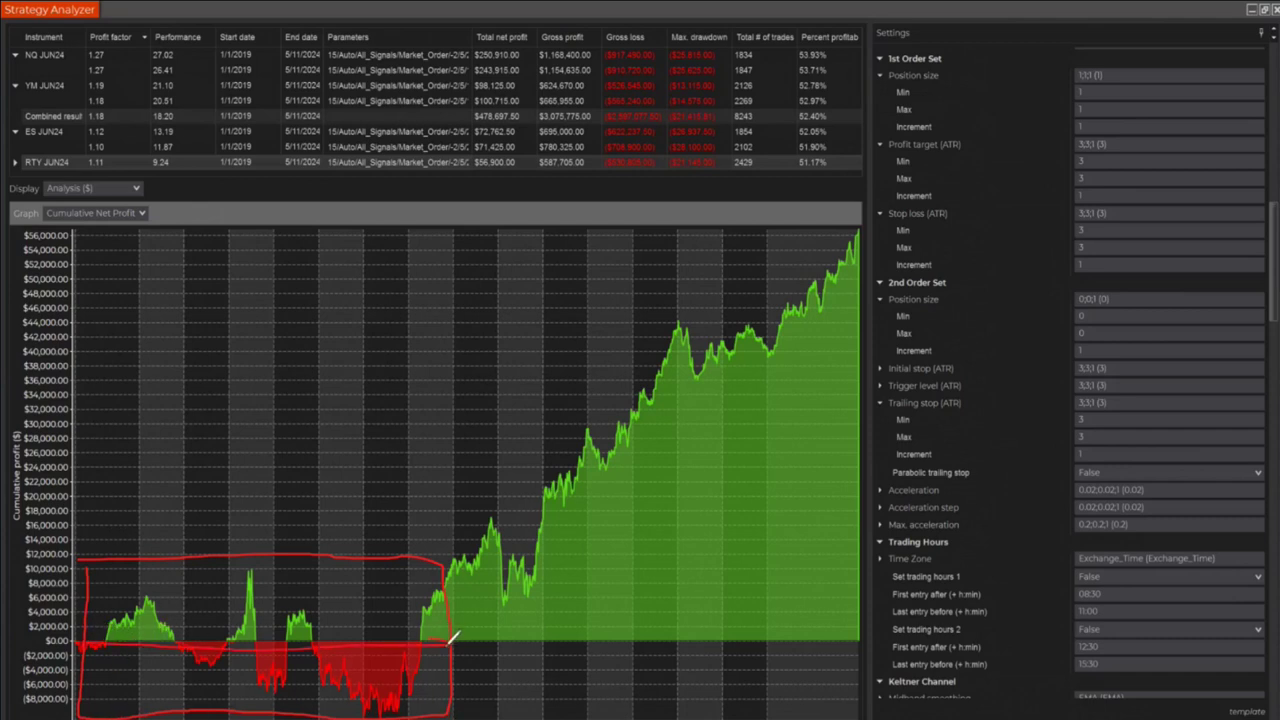
left_click_drag(452, 636, 420, 646)
left_click_drag(431, 548, 428, 702)
mouse_move(428, 628)
left_mouse_down()
mouse_move(818, 248)
mouse_move(818, 282)
left_mouse_up()
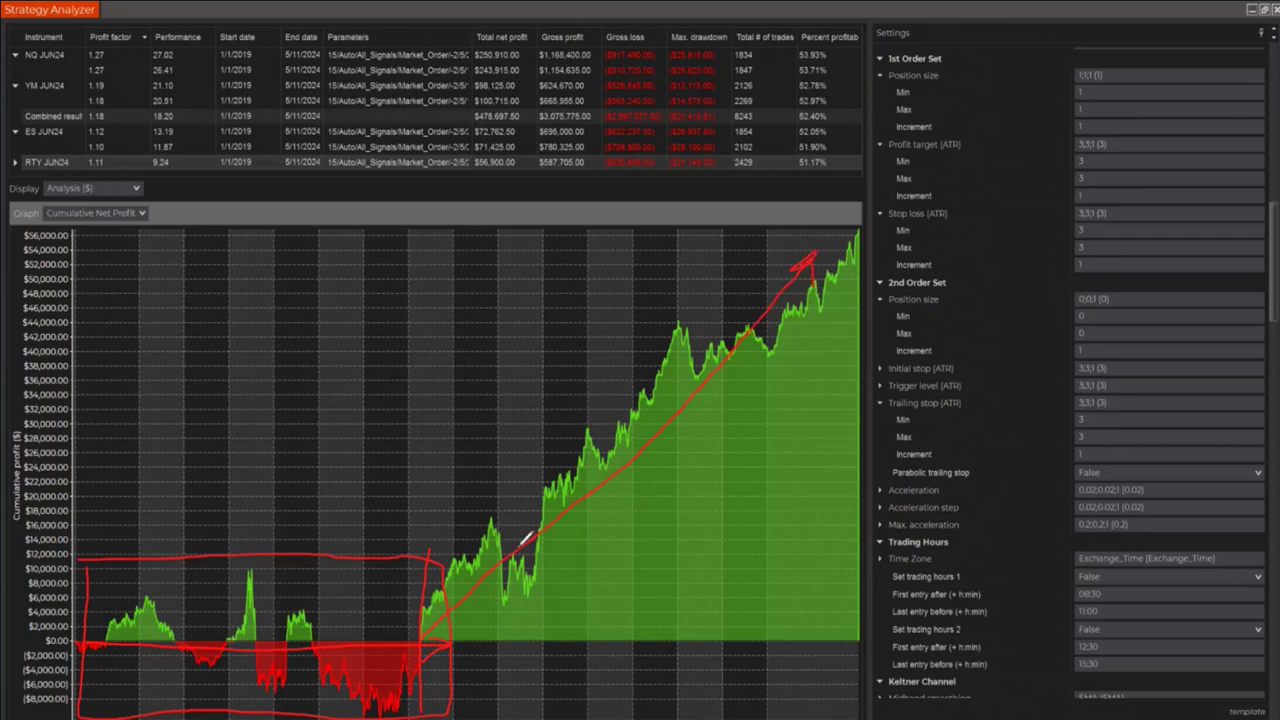
left_click_drag(441, 450, 437, 716)
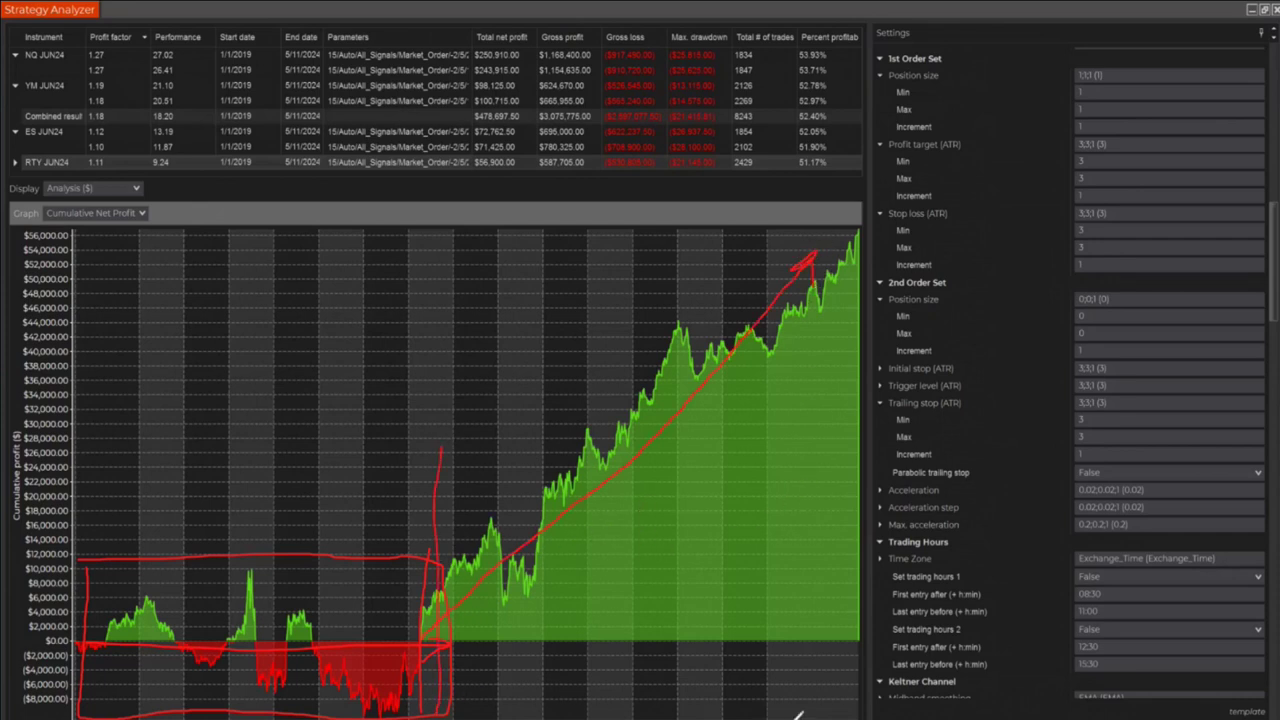